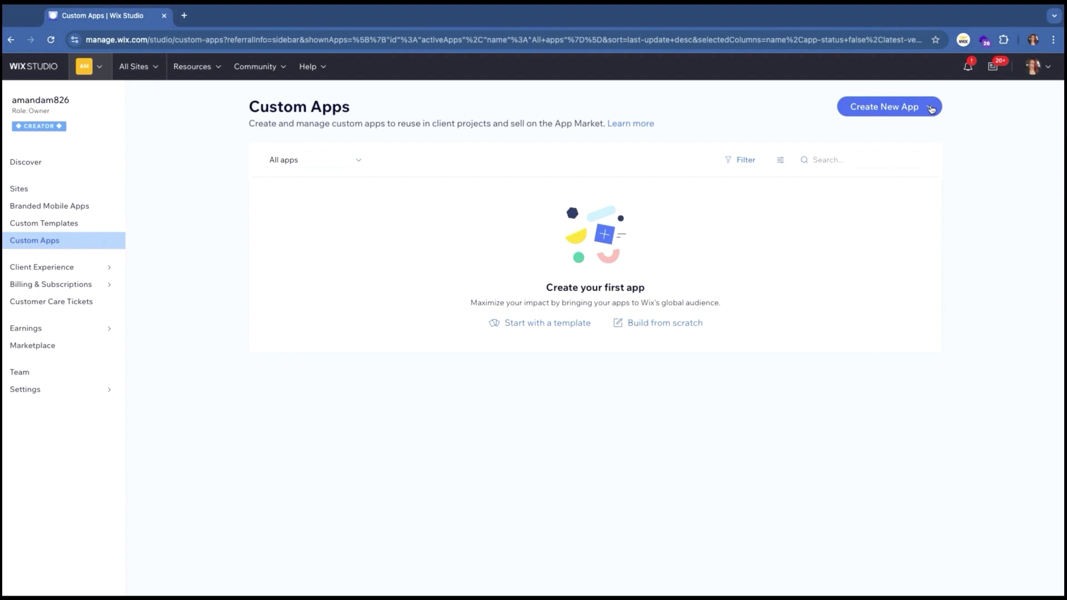
- Create a new Wix Blocks app from scratch, opening 'My New App-24' with an empty Widget1
left_click(932, 109)
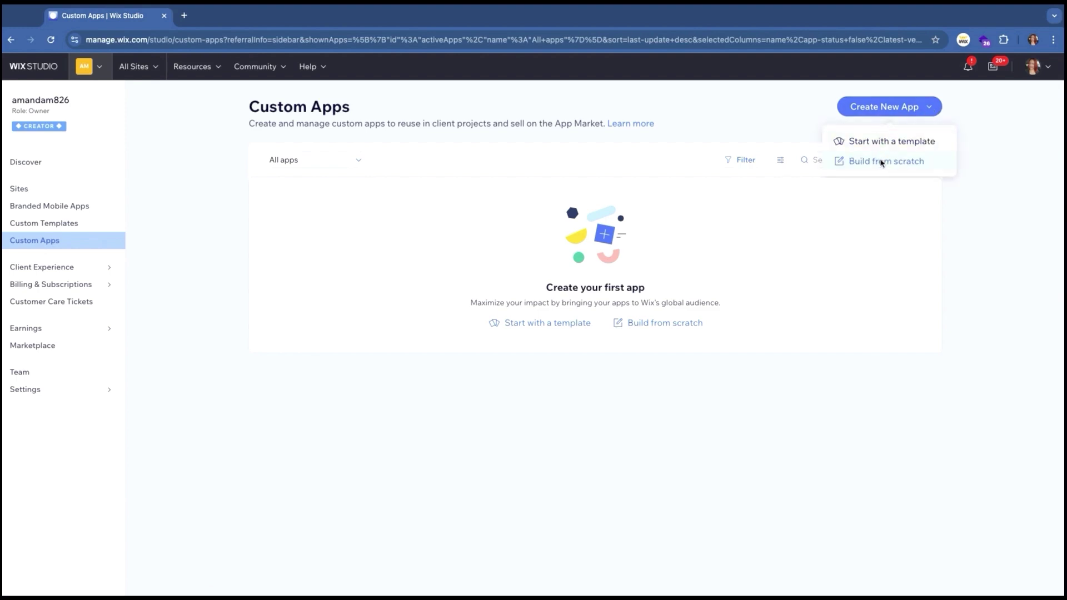
left_click(882, 162)
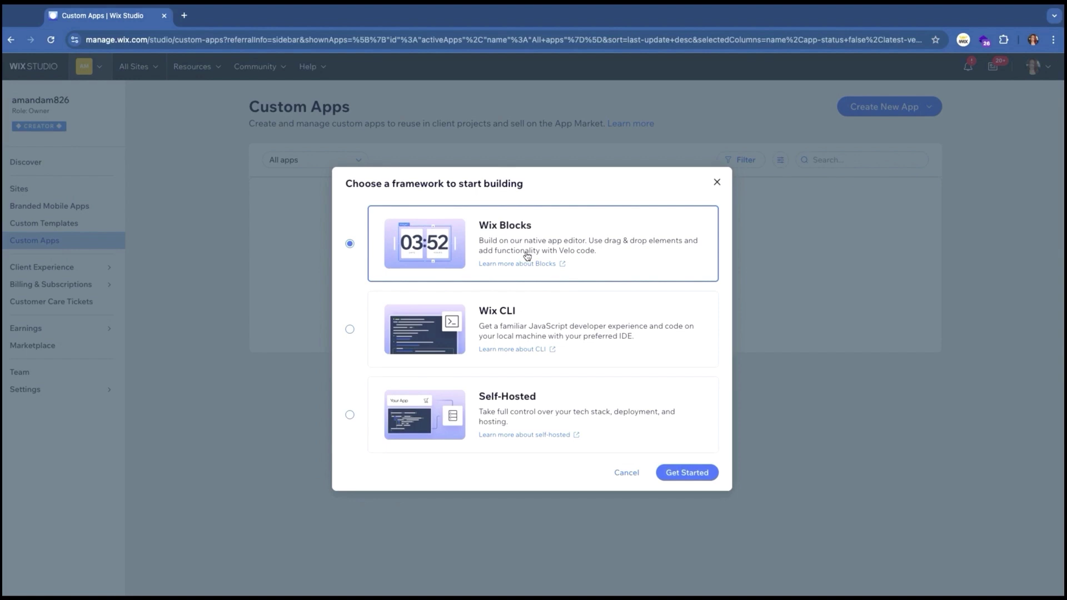
left_click(688, 475)
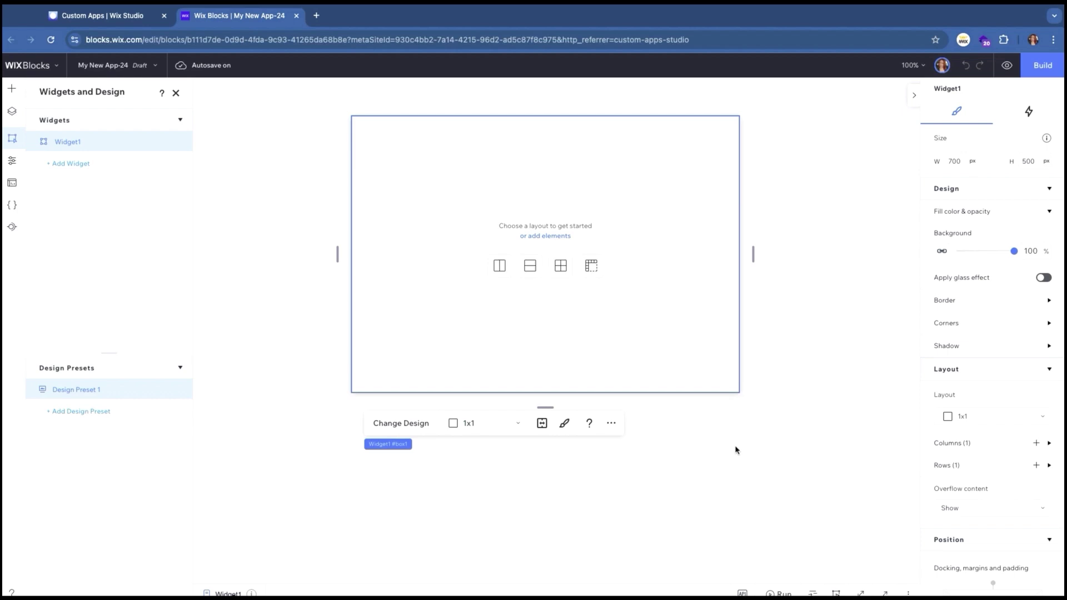
- Place a 48px Title heading at the top of Widget1
left_click(5, 89)
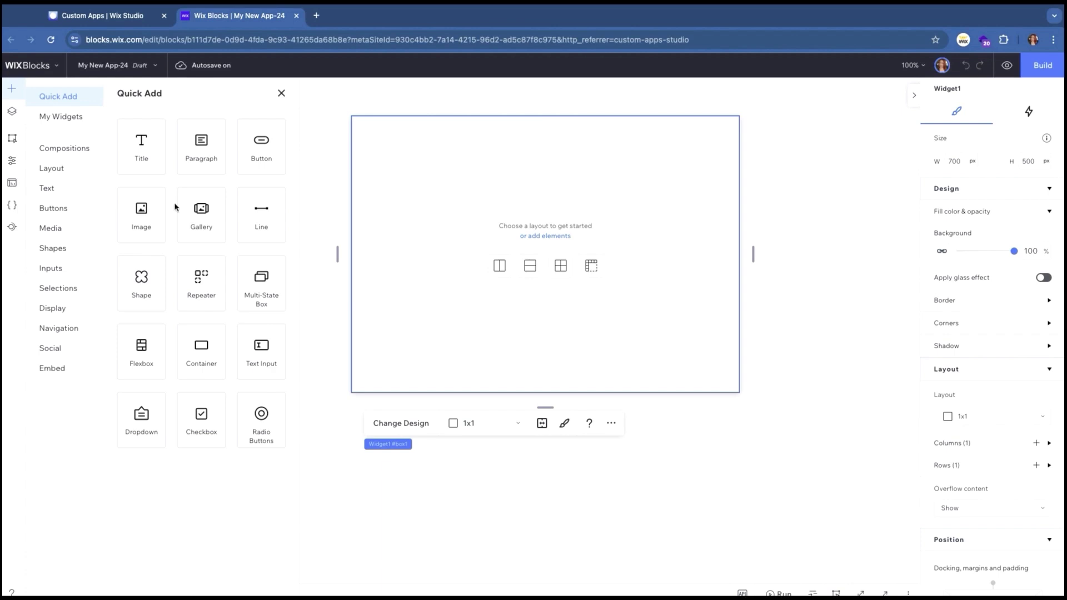
left_click(52, 169)
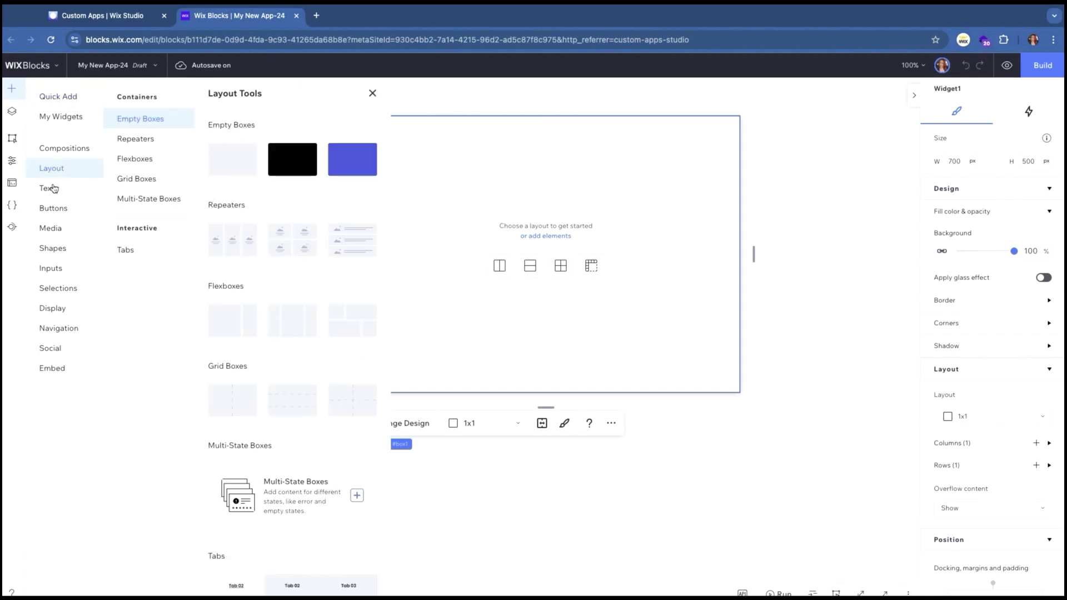
left_click(53, 188)
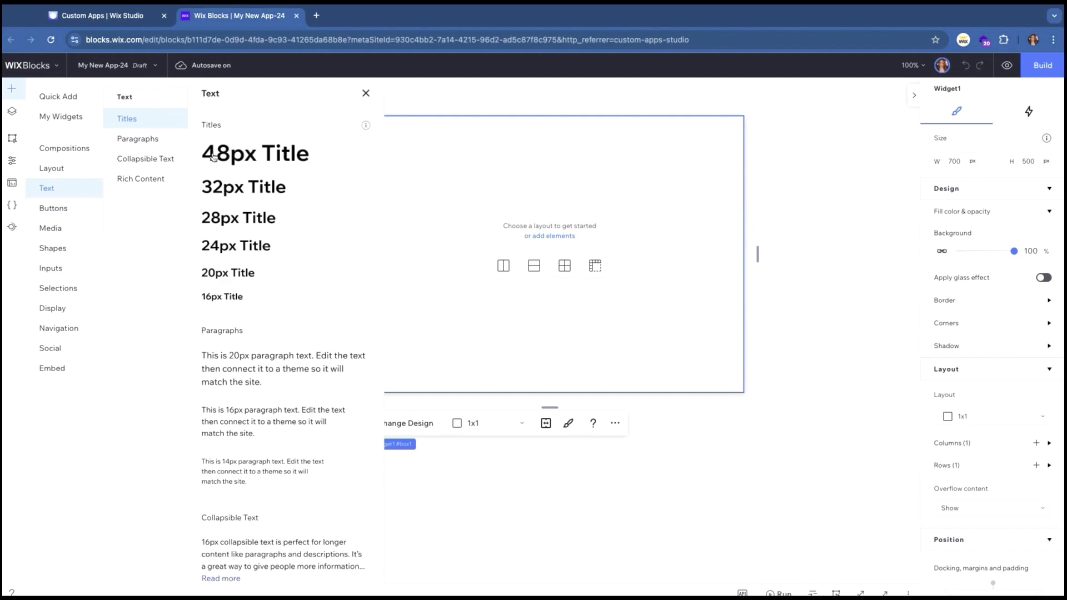
left_click_drag(224, 155, 456, 159)
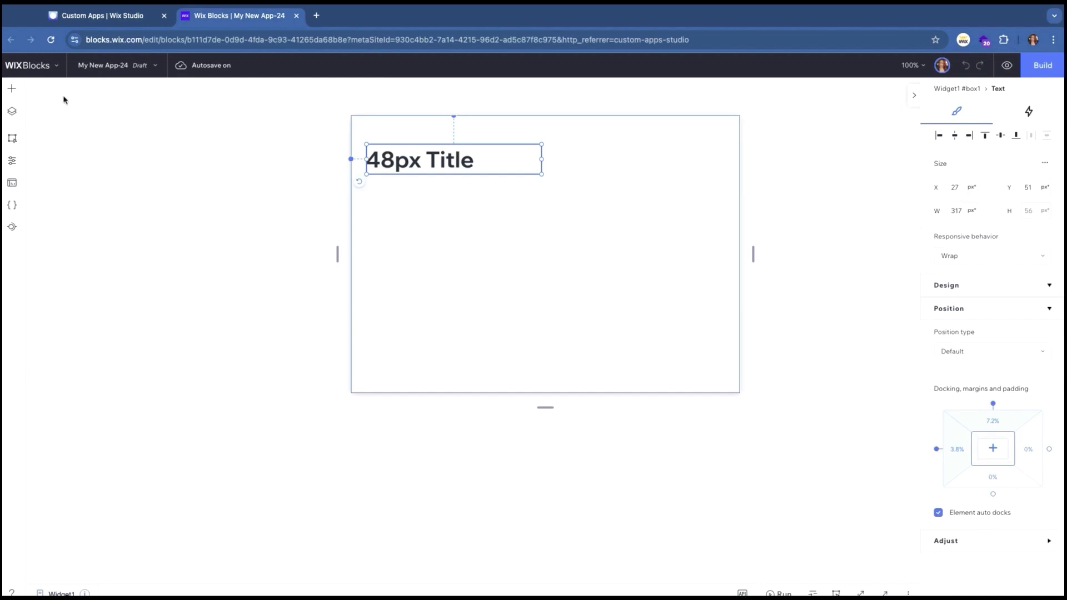
- Add a single image from Media below the title
left_click(12, 90)
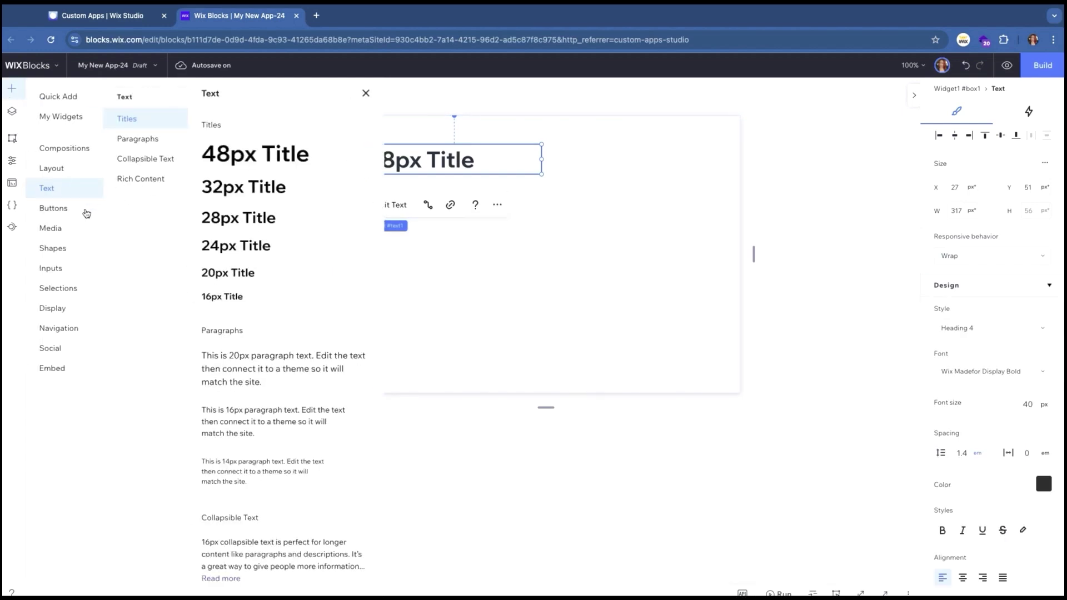
left_click(62, 229)
left_click_drag(262, 255, 392, 229)
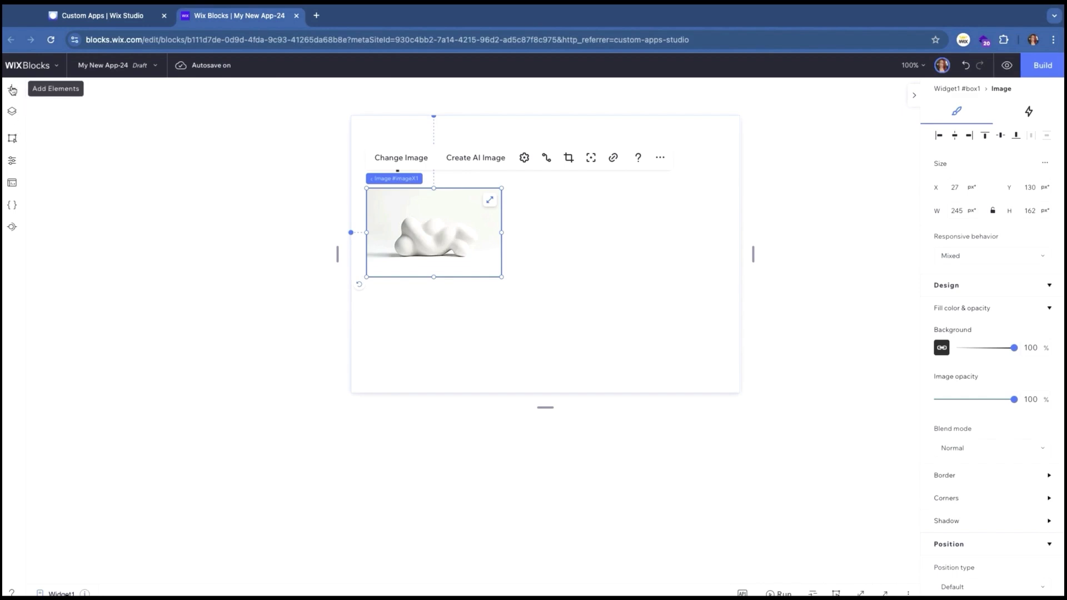
- Add the Image List widget template with three image, title, text and button items
left_click(12, 90)
left_click(43, 117)
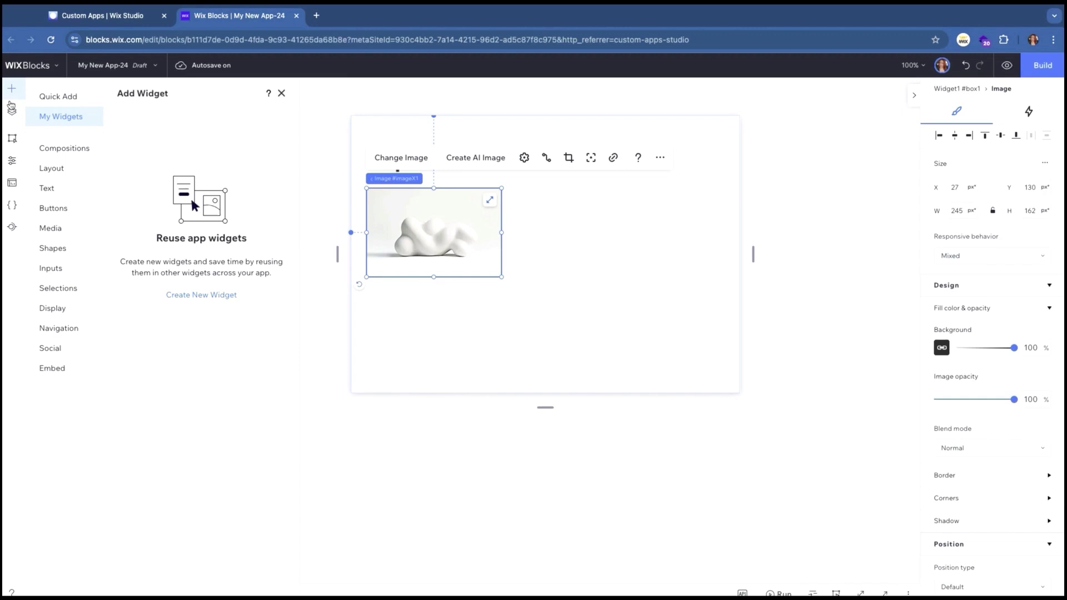
left_click(19, 141)
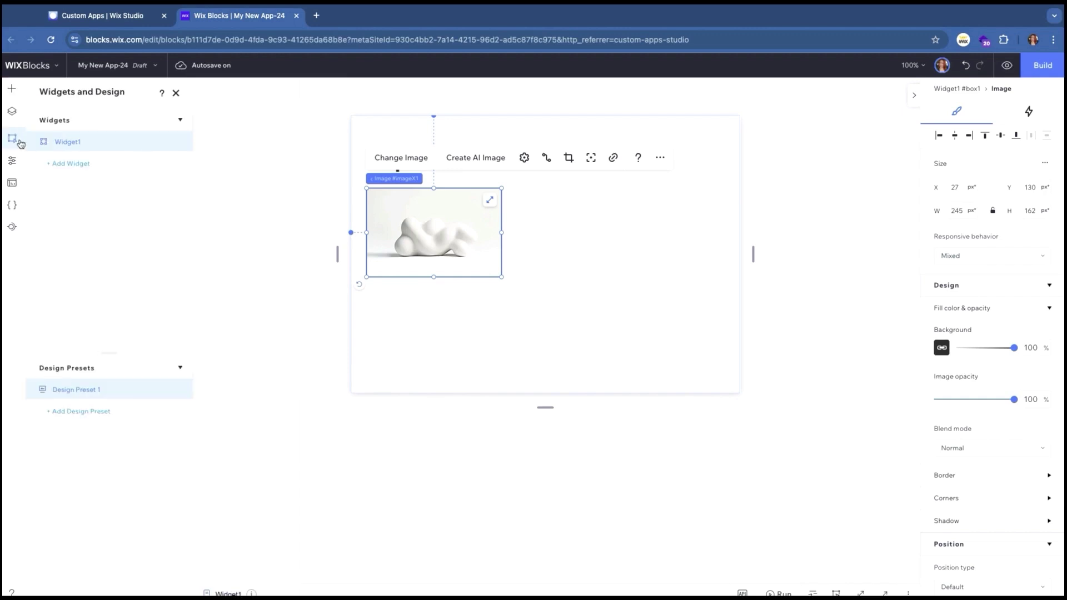
left_click(72, 165)
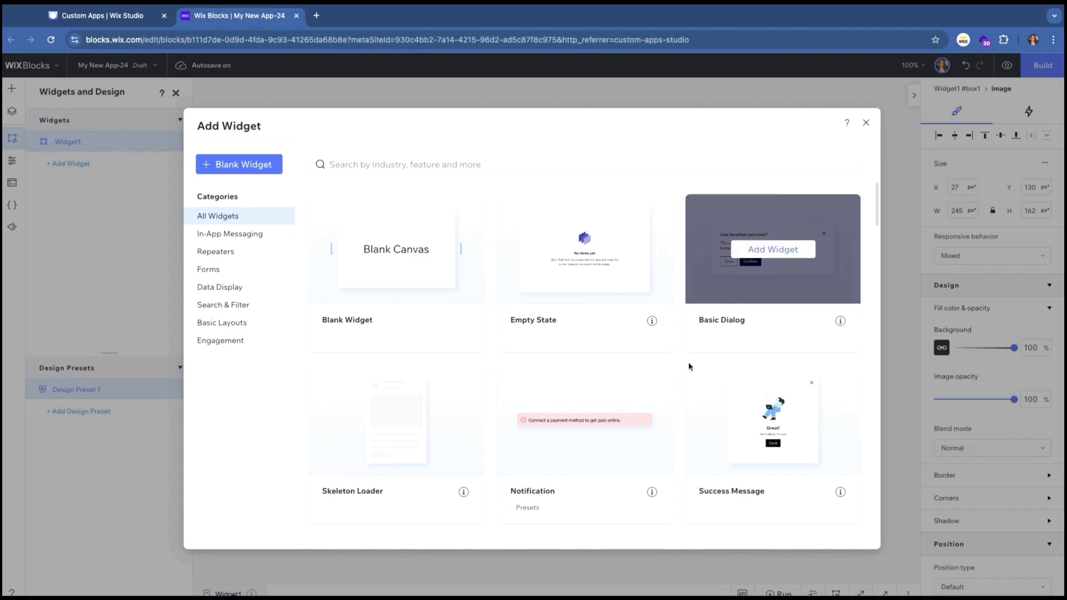
scroll(666, 378, "down", 1)
scroll(666, 379, "down", 8)
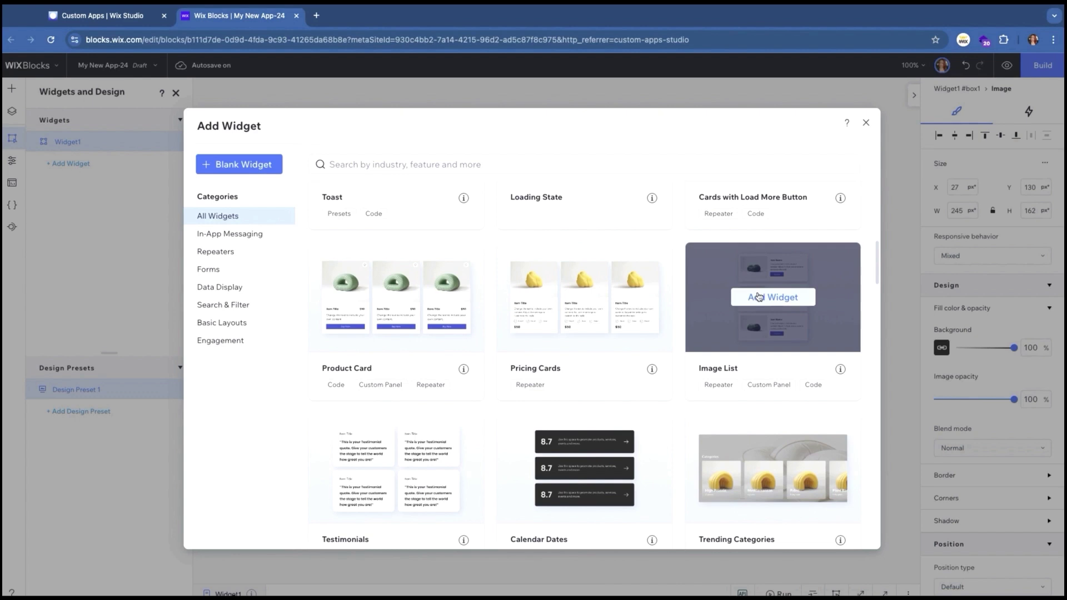
left_click(759, 298)
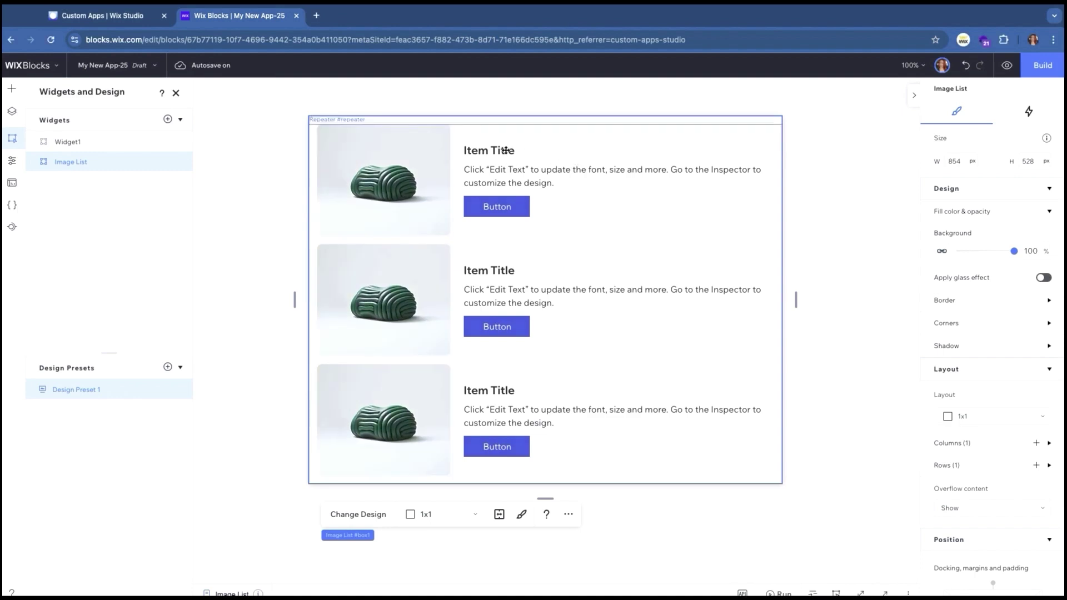
left_click(498, 177)
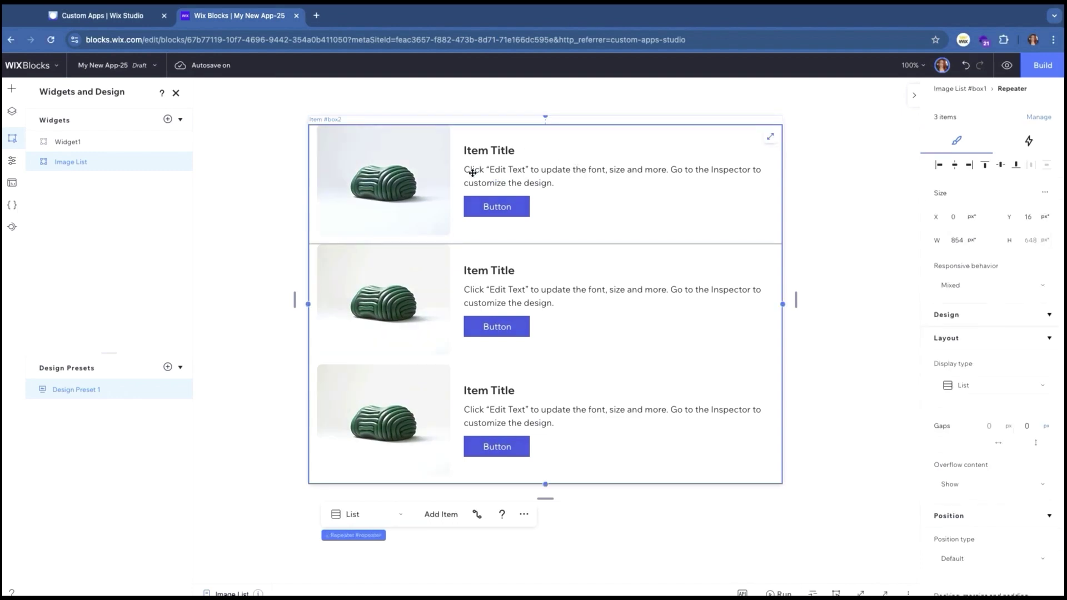
left_click(412, 161)
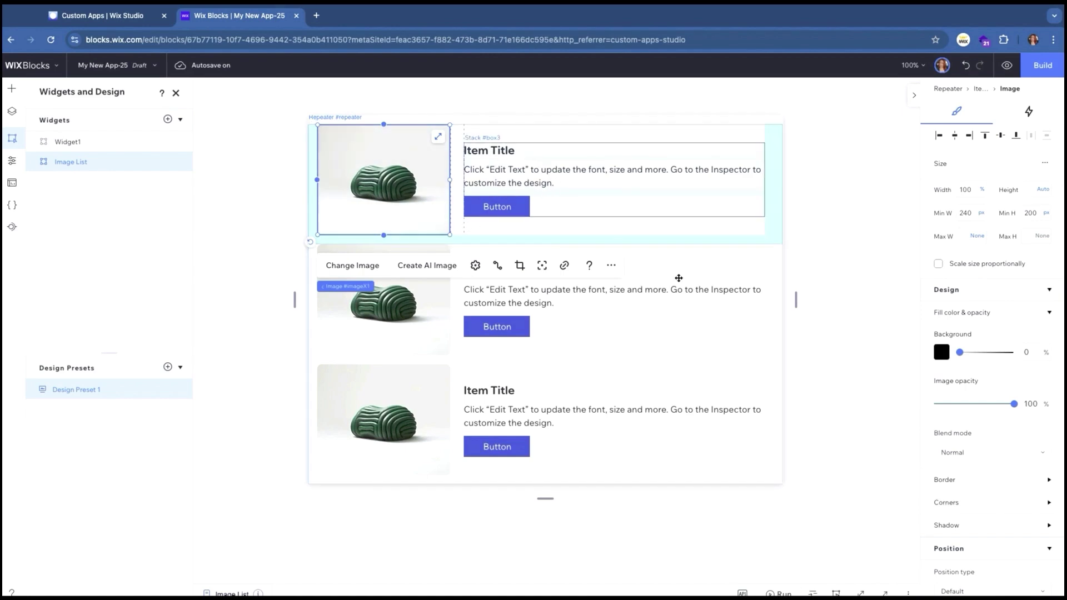
mouse_move(796, 300)
left_mouse_down()
mouse_move(672, 300)
mouse_move(809, 314)
left_mouse_up()
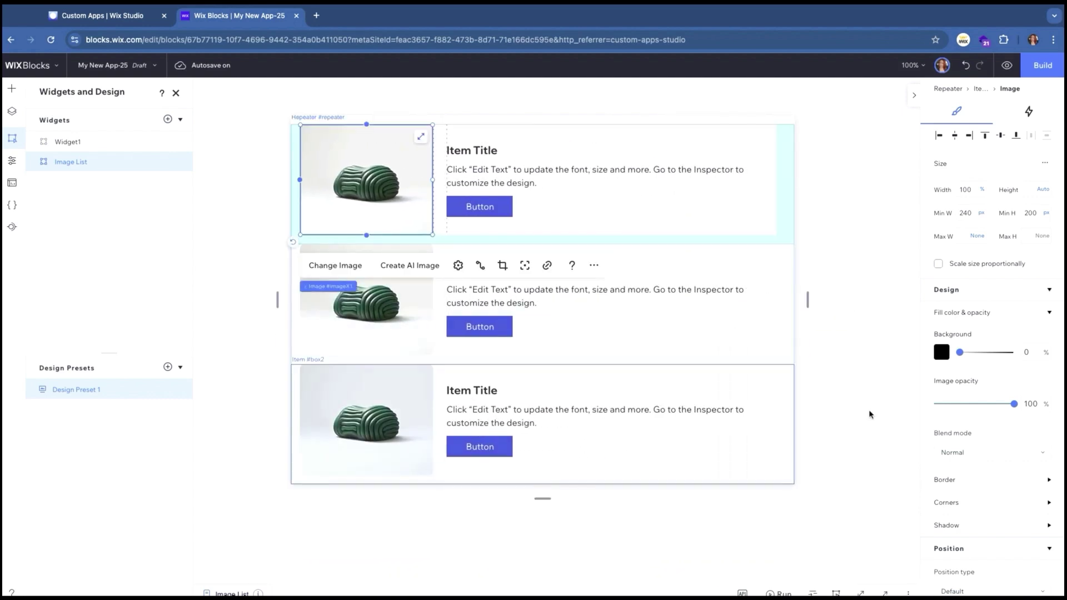
scroll(968, 276, "down", 5)
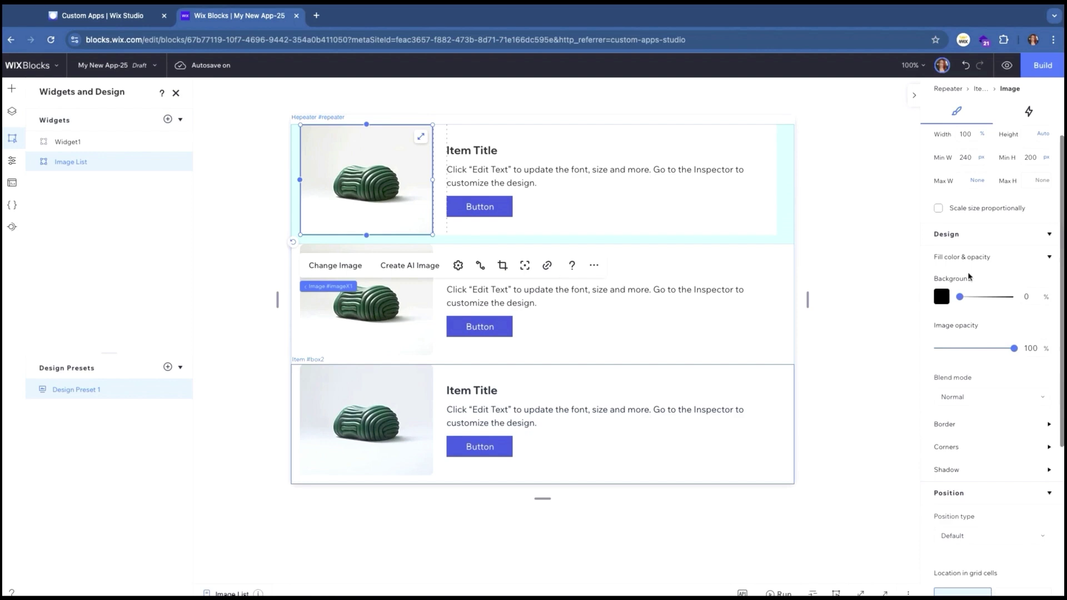
scroll(968, 276, "down", 2)
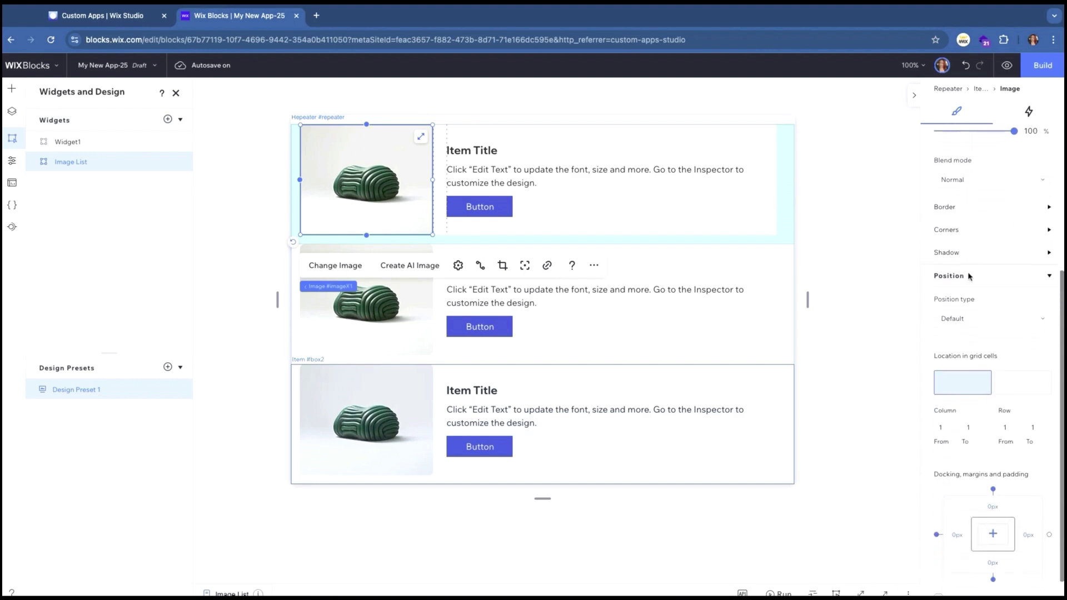
left_click(1026, 359)
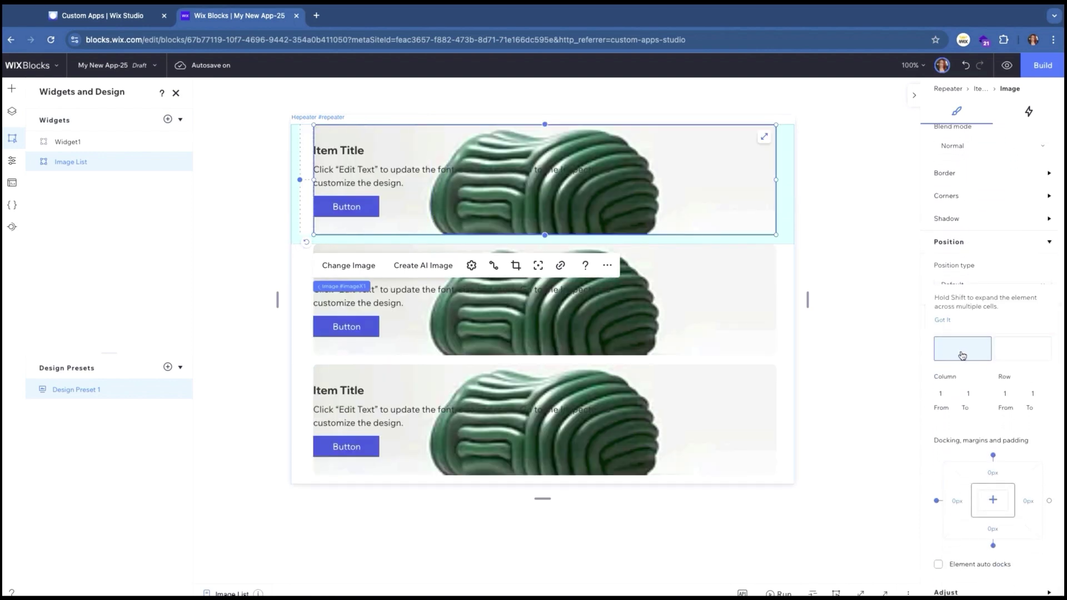
left_click(964, 352)
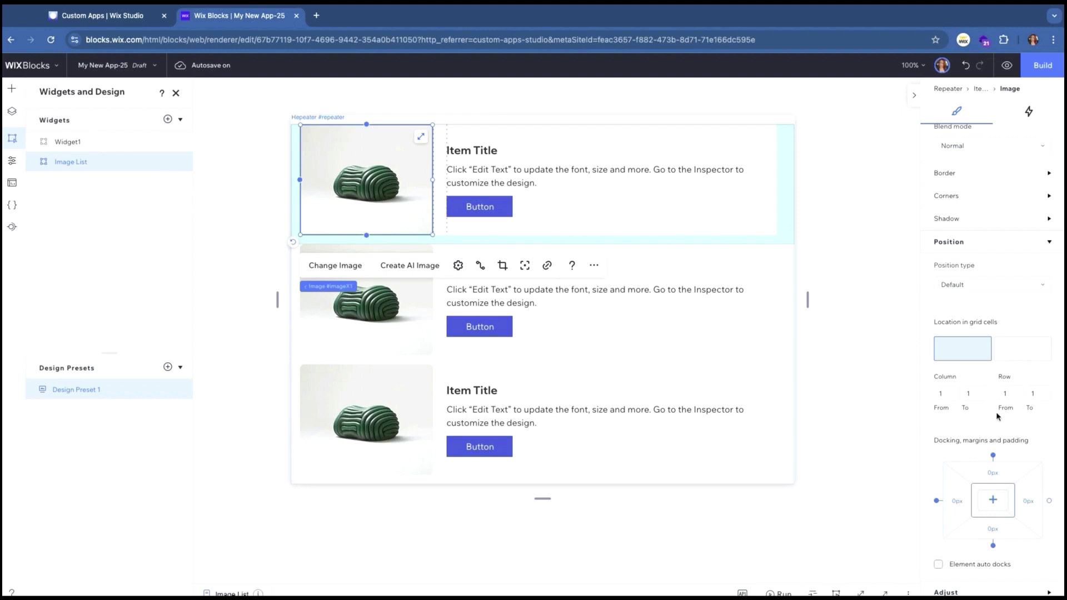
scroll(998, 415, "up", 1)
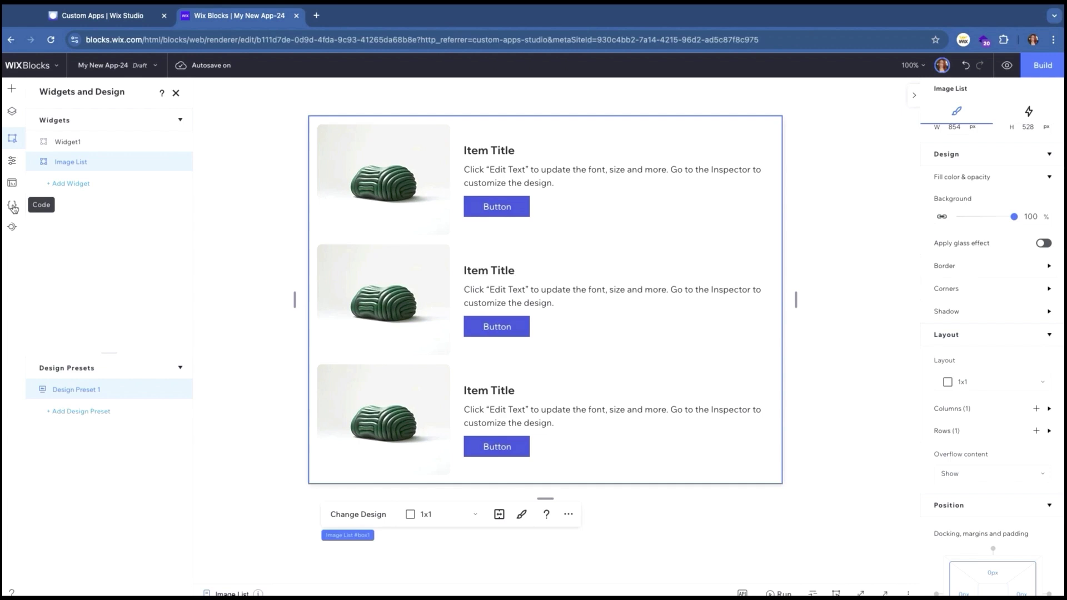
- Start a new database collection, saving the app name My New App-24 and namespace my-new-app-24
left_click(13, 207)
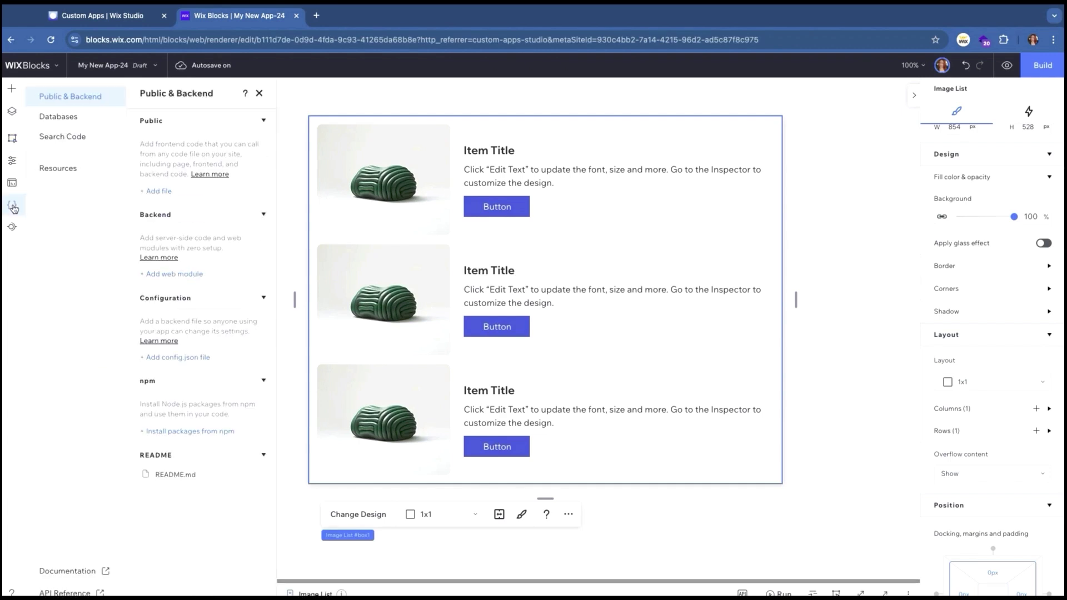
left_click(58, 118)
left_click(182, 191)
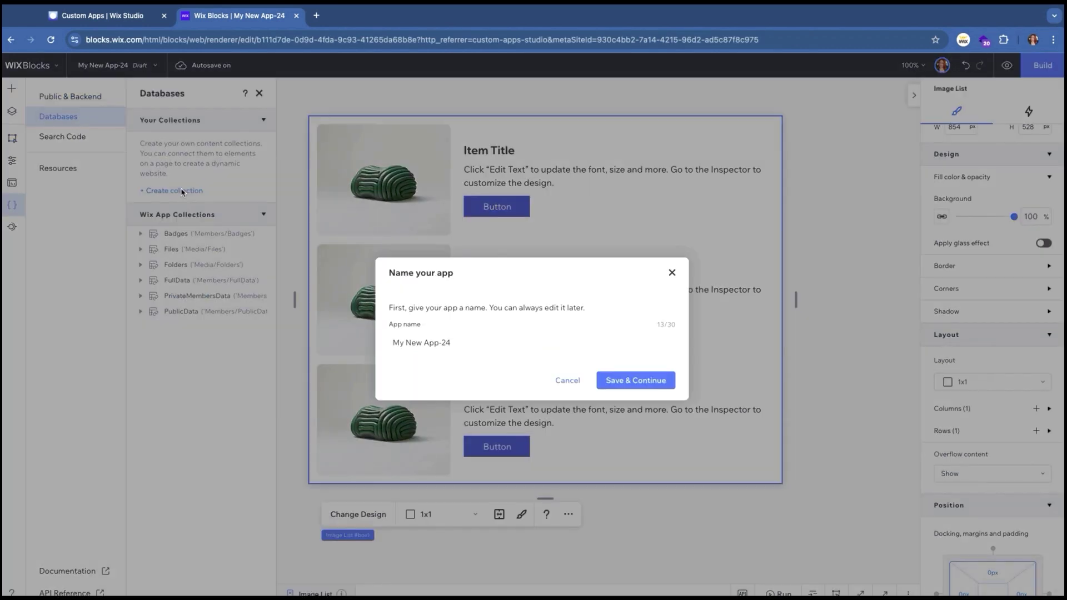
left_click(632, 381)
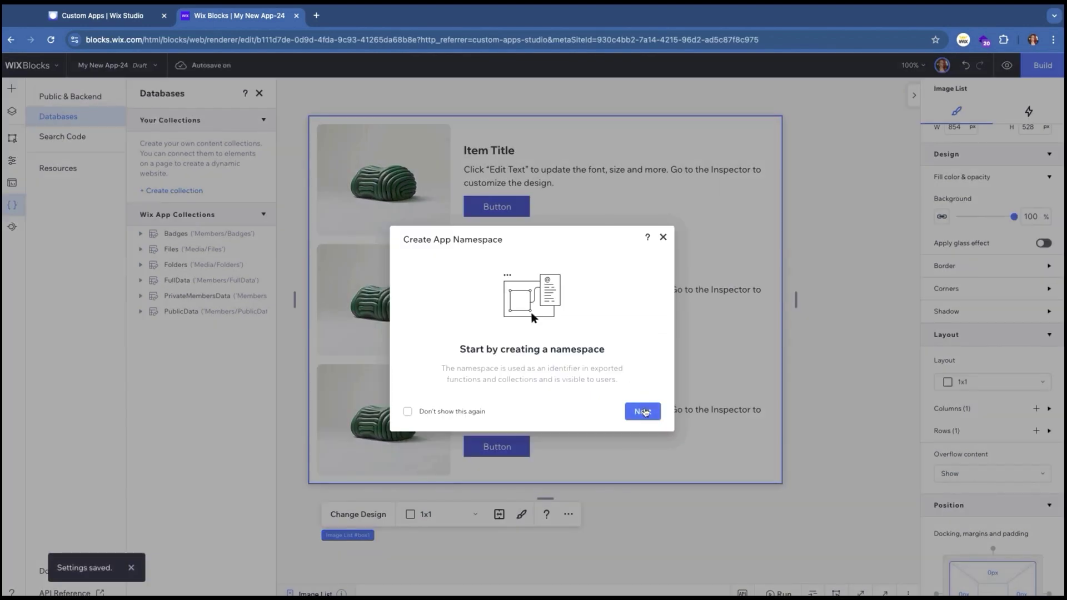
left_click(644, 411)
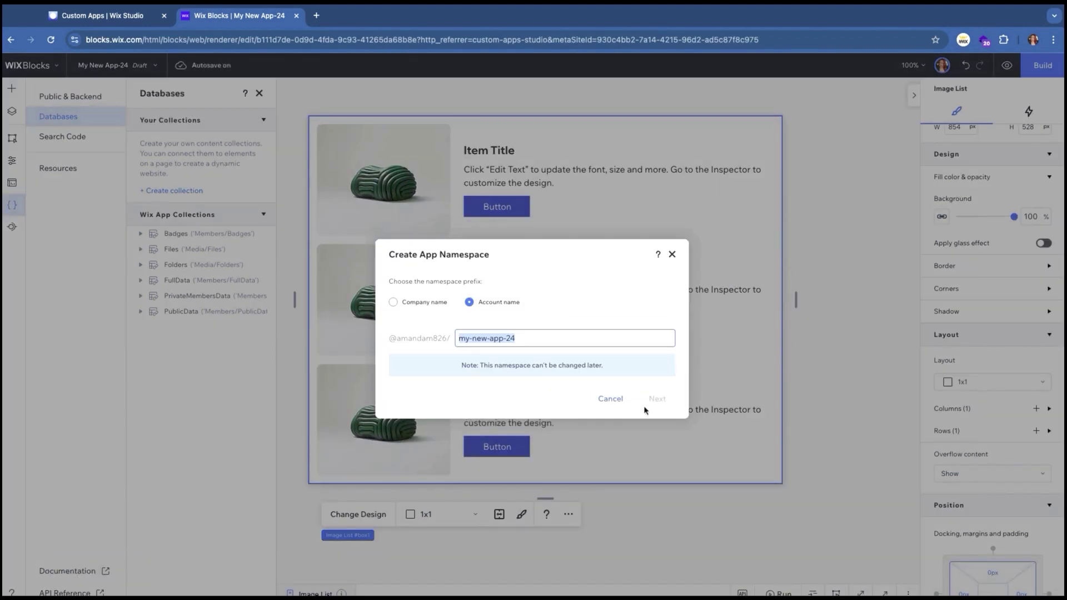
- Create a Workouts collection from scratch and rename its Title field to Workout Name
left_click(657, 400)
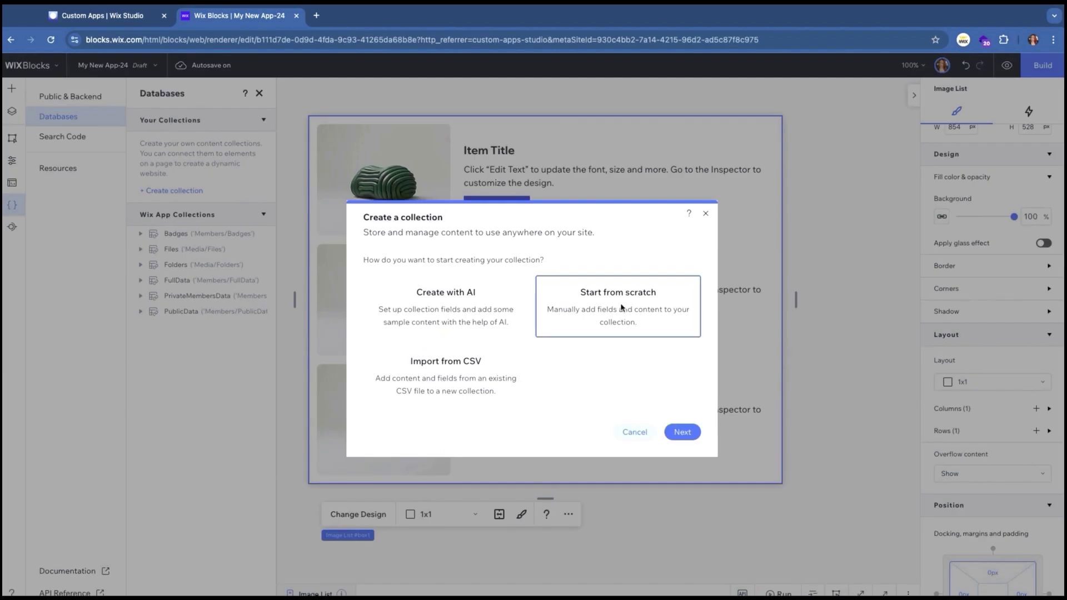
left_click(681, 433)
type("W")
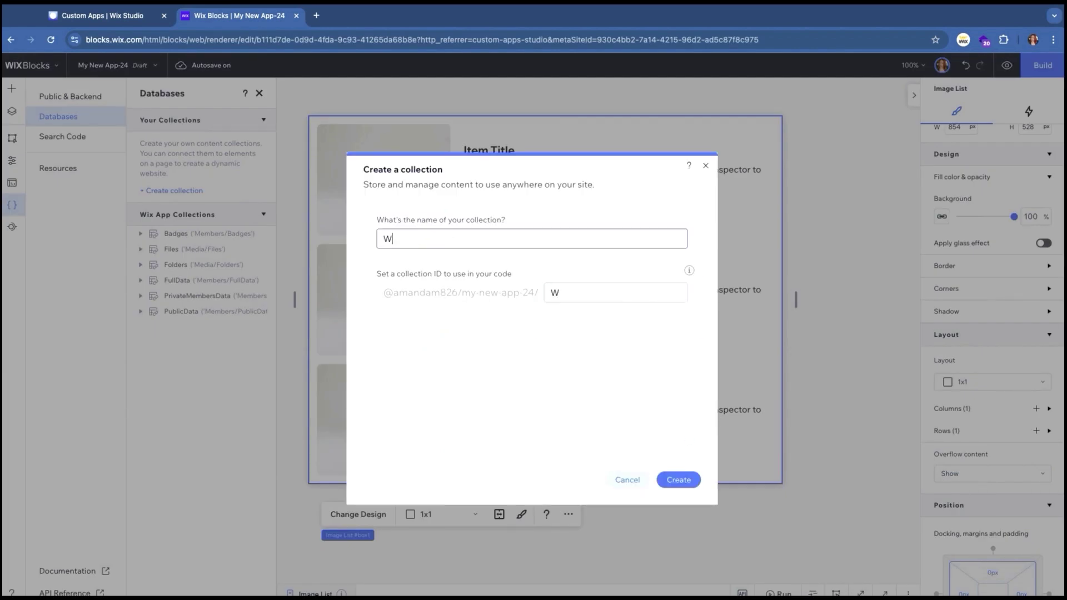
type("orkouts")
key("Return")
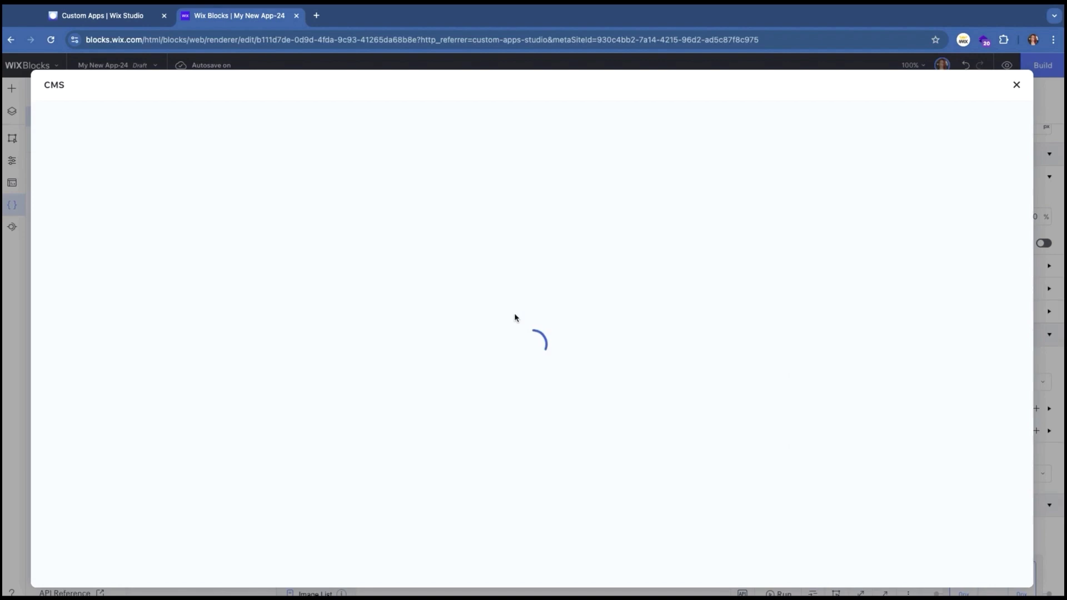
left_click(124, 251)
double_click(409, 342)
type("Workout Name")
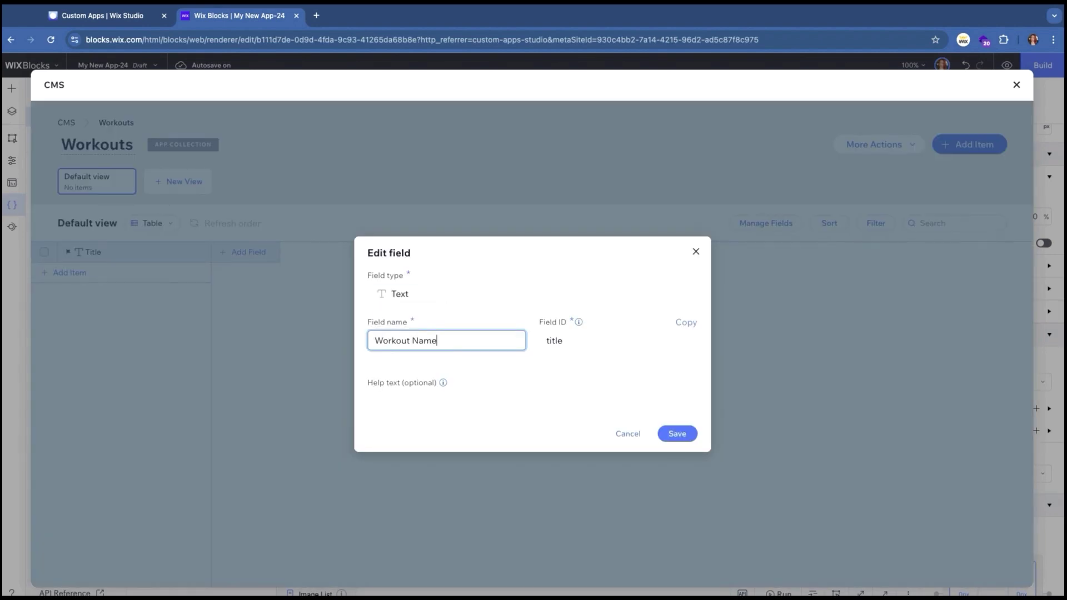
left_click(677, 434)
- Add an Image field named Workout Image to the collection
left_click(244, 251)
left_click(381, 448)
left_click(691, 478)
left_click(457, 401)
type("Workout")
key("BackSpace")
key("BackSpace")
key("BackSpace")
key("BackSpace")
key("BackSpace")
key("BackSpace")
key("BackSpace")
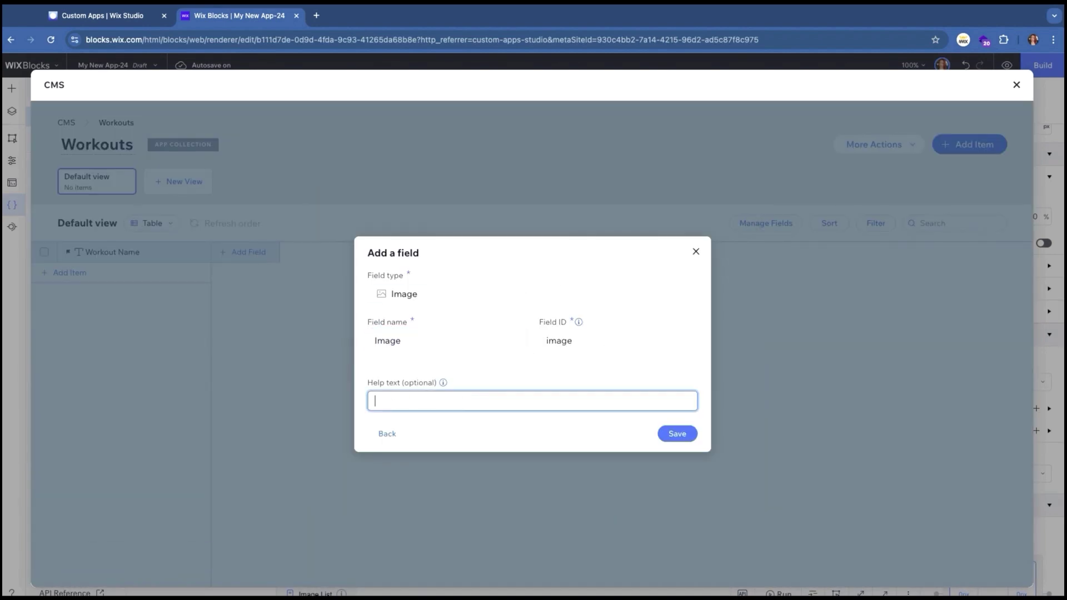
left_click(375, 341)
type("Workout")
left_click(676, 433)
- Add a Text field named Description
left_click(353, 252)
left_click(692, 481)
type("Description")
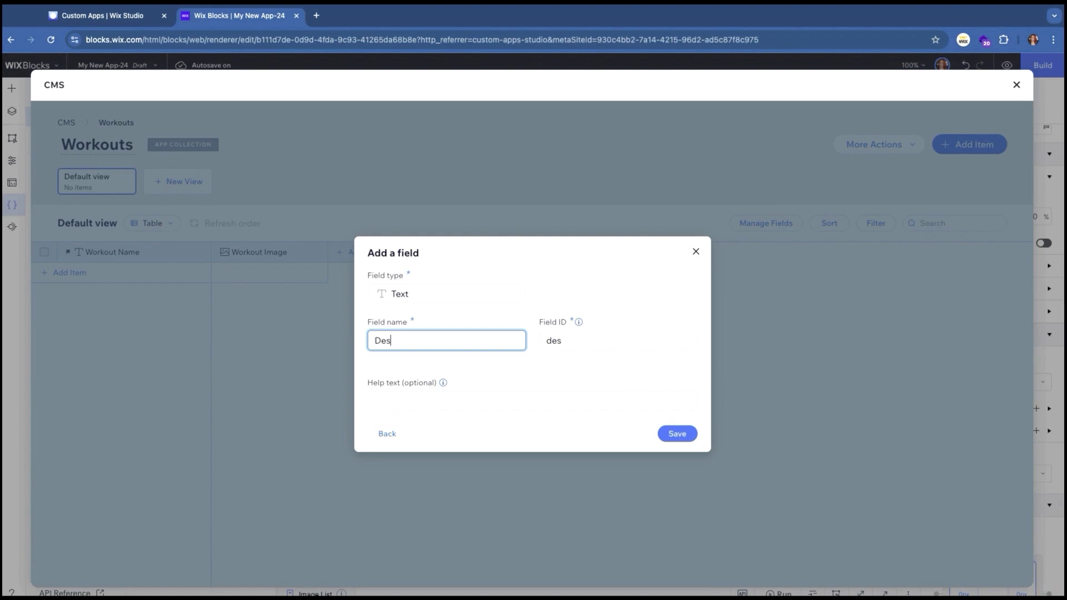
left_click(677, 434)
- Add three items to Workouts: HIIT, Boxing and Yoga
left_click(70, 272)
type("HIIT")
left_click(79, 293)
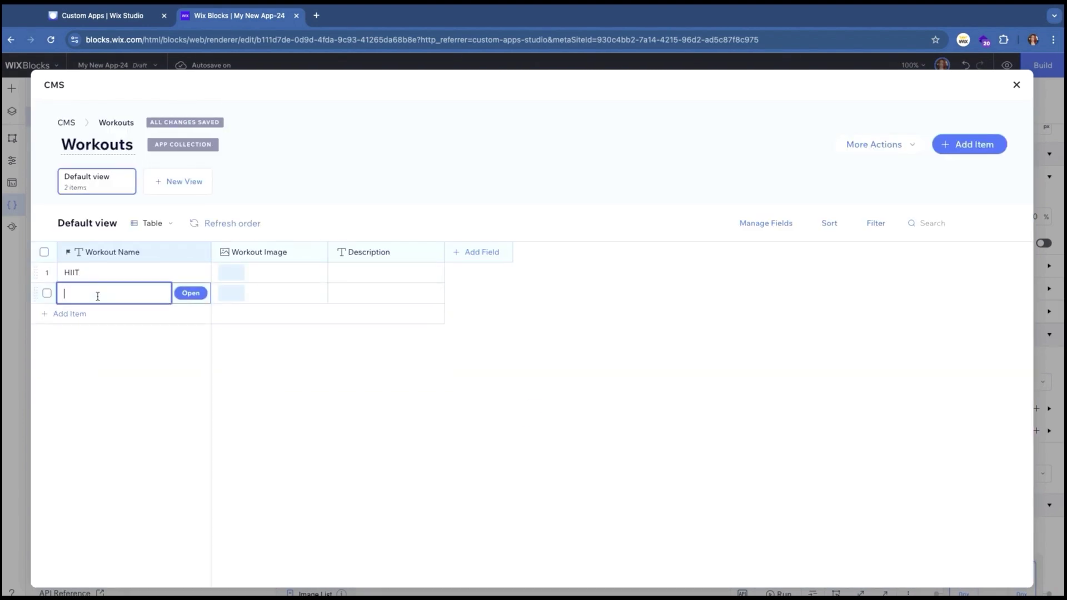
type("Boxing")
left_click(65, 314)
type("Yoga")
- Give HIIT a photo from a 'HIIT' media search and the description 'High intensity interval'
left_click(227, 272)
type("HIIT")
key("Return")
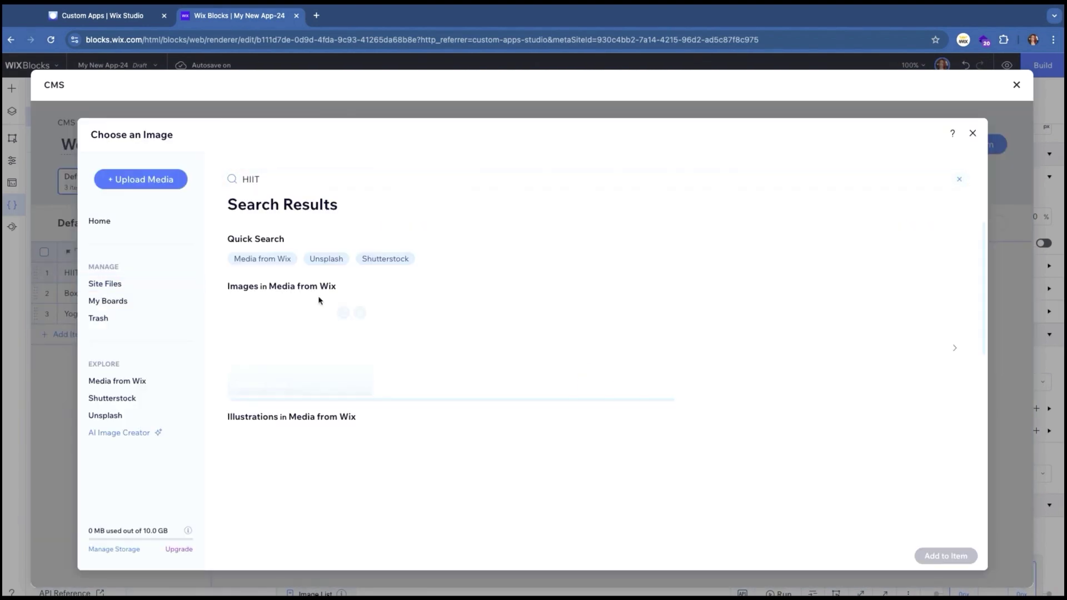
double_click(544, 347)
left_click(386, 273)
type("High intensity interval")
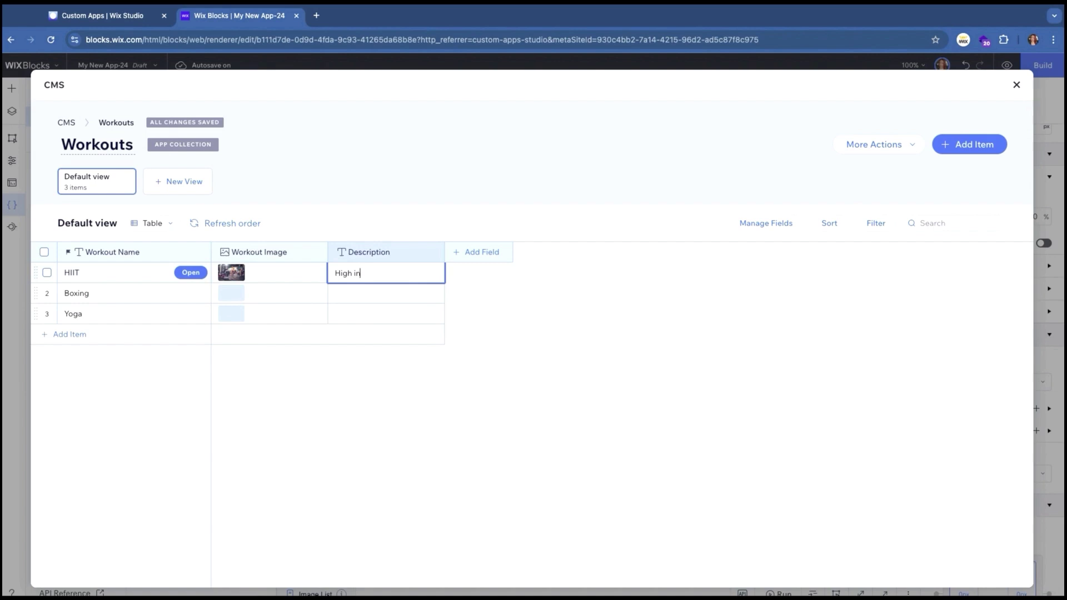
- Give Boxing a boxing photo and the description 'Fight like a champ'
left_click(231, 293)
type("Boxing")
key("Return")
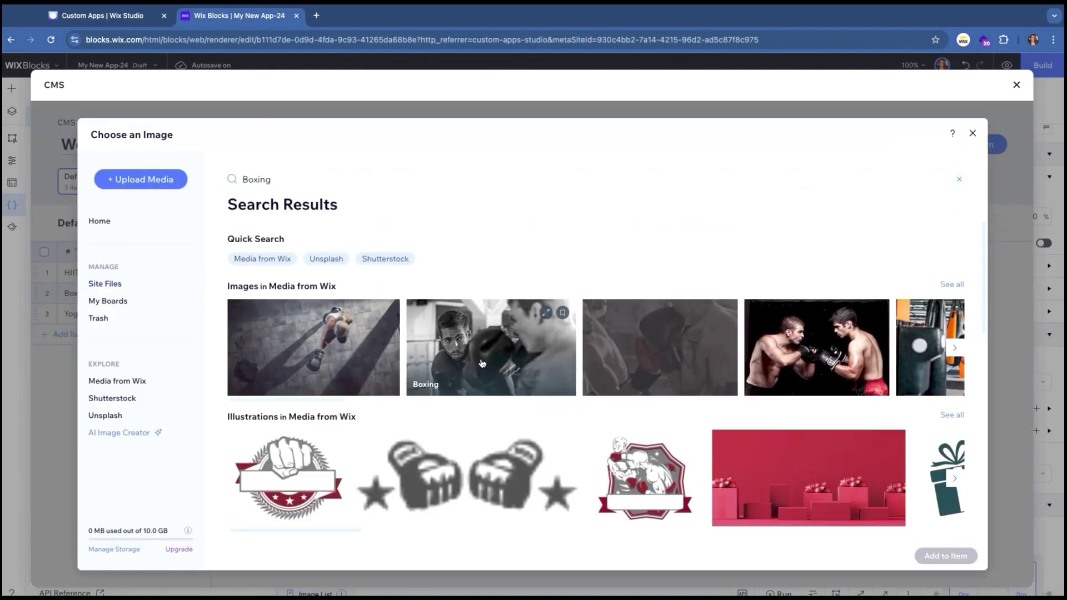
double_click(489, 344)
left_click(386, 293)
type("Fight like a champ")
- Give Yoga a photo from a 'yoga' media search and start its description
left_click(232, 316)
type("yoga")
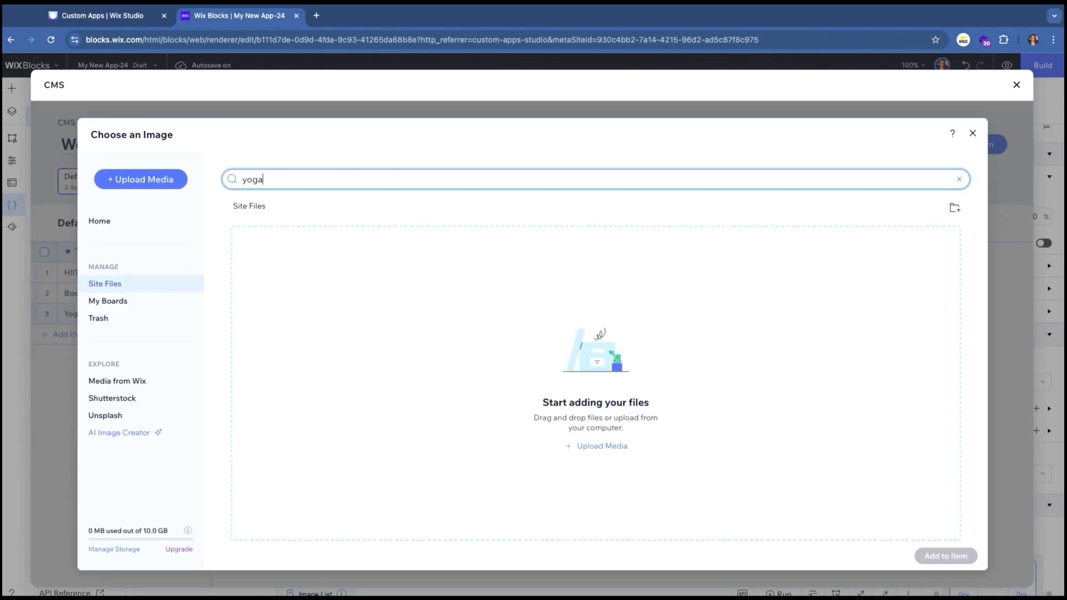
key("Return")
double_click(450, 346)
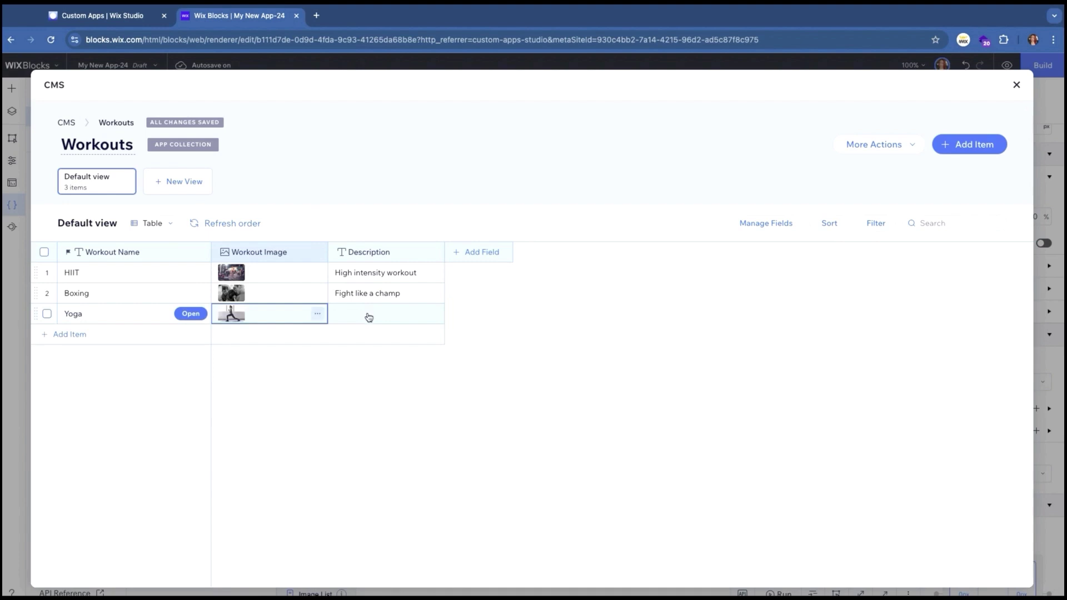
left_click(365, 315)
type("Slow and steady")
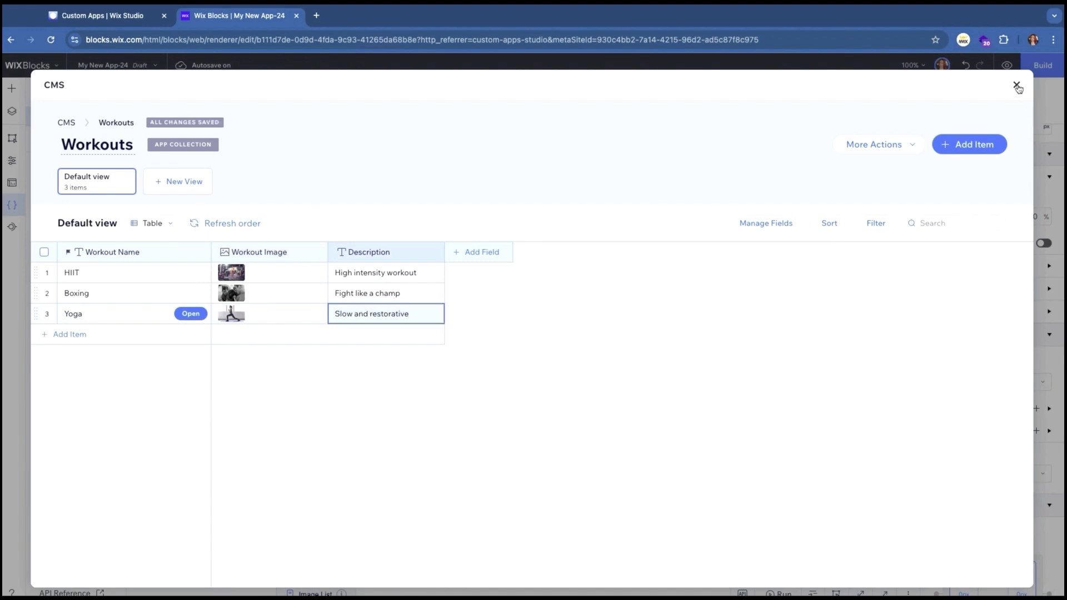
- Finish the Yoga description with 'low and steady' and close the CMS and Databases panels
left_click(1016, 85)
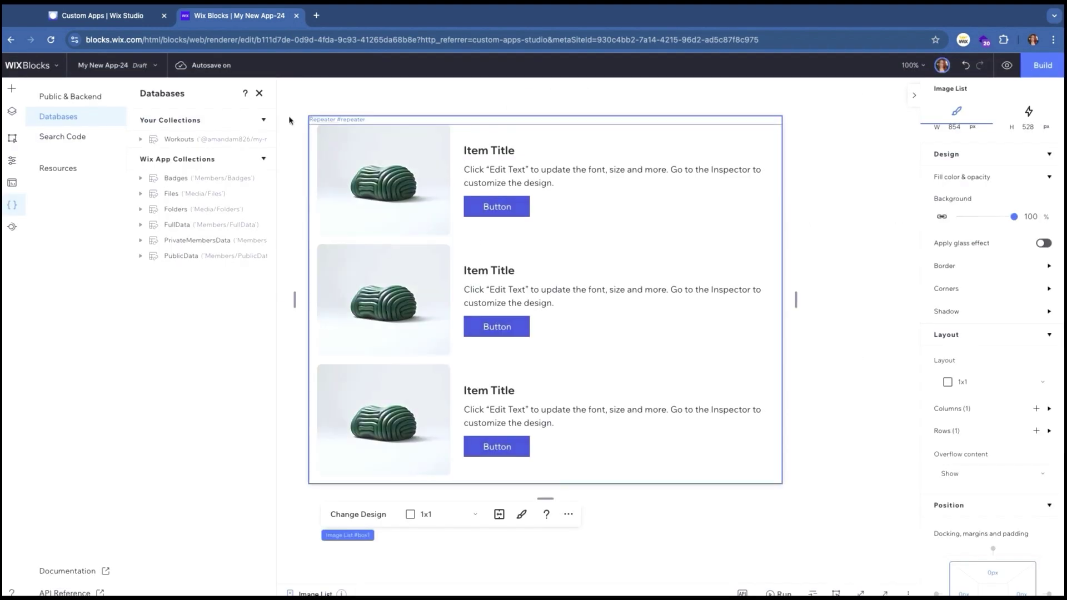
left_click(260, 94)
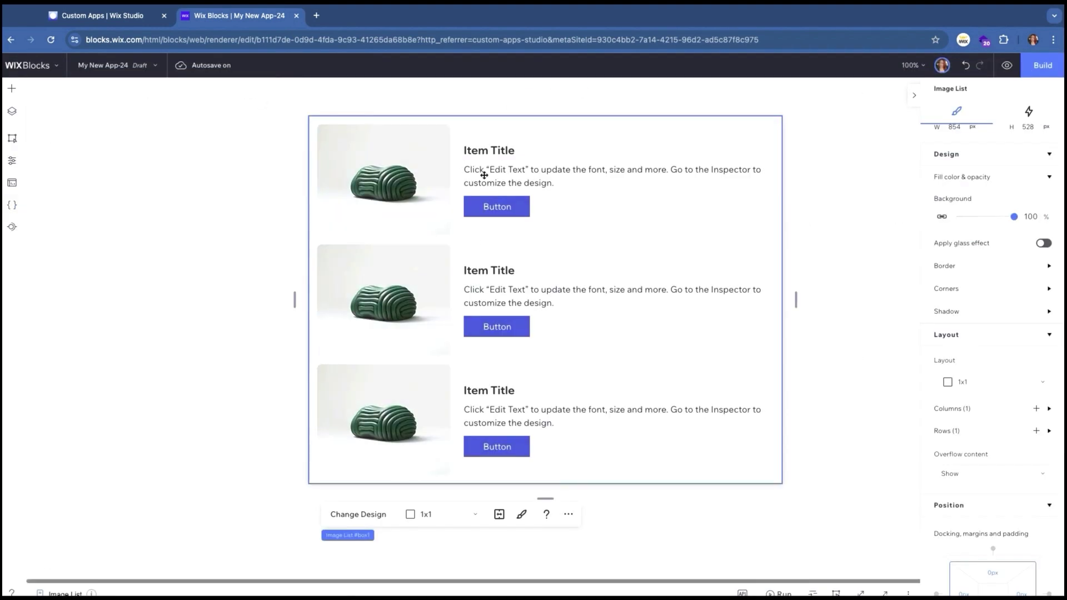
- Connect the image list repeater to a new dataset from the Workouts collection
left_click(515, 157)
left_click(515, 157)
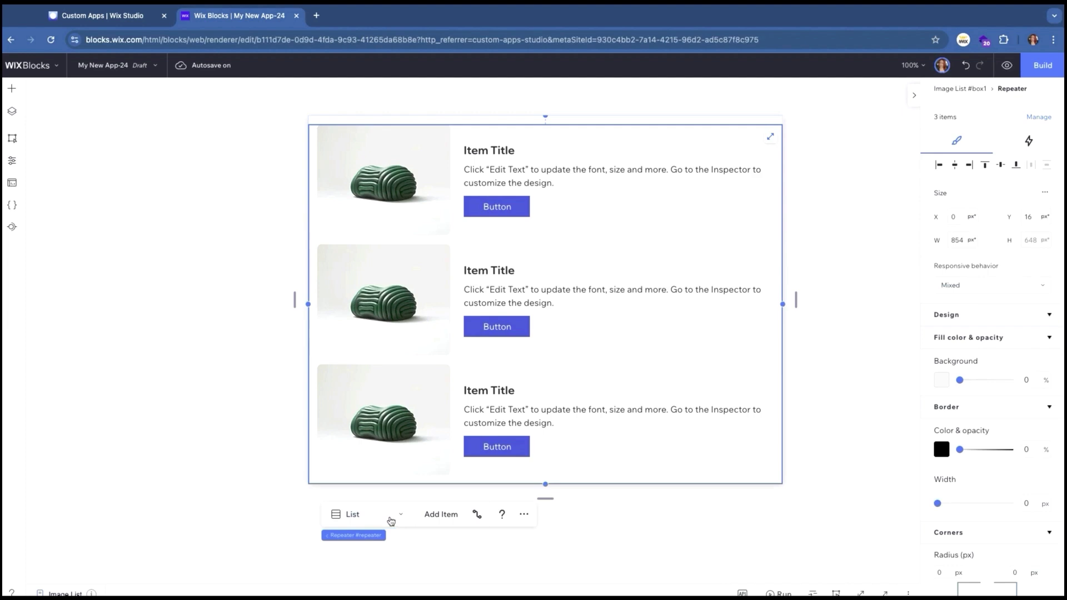
left_click(477, 516)
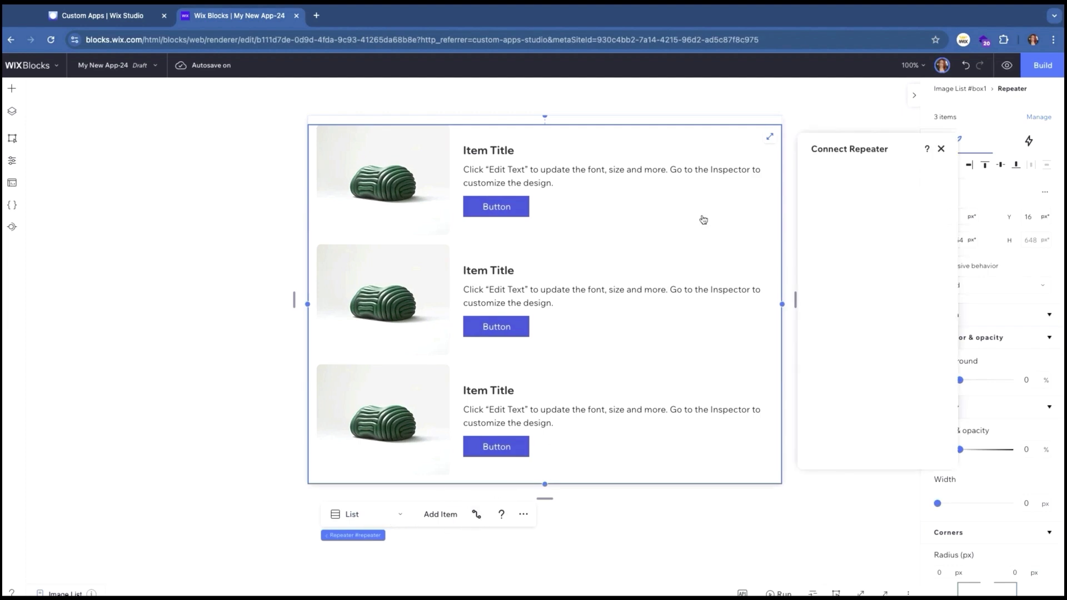
left_click(881, 202)
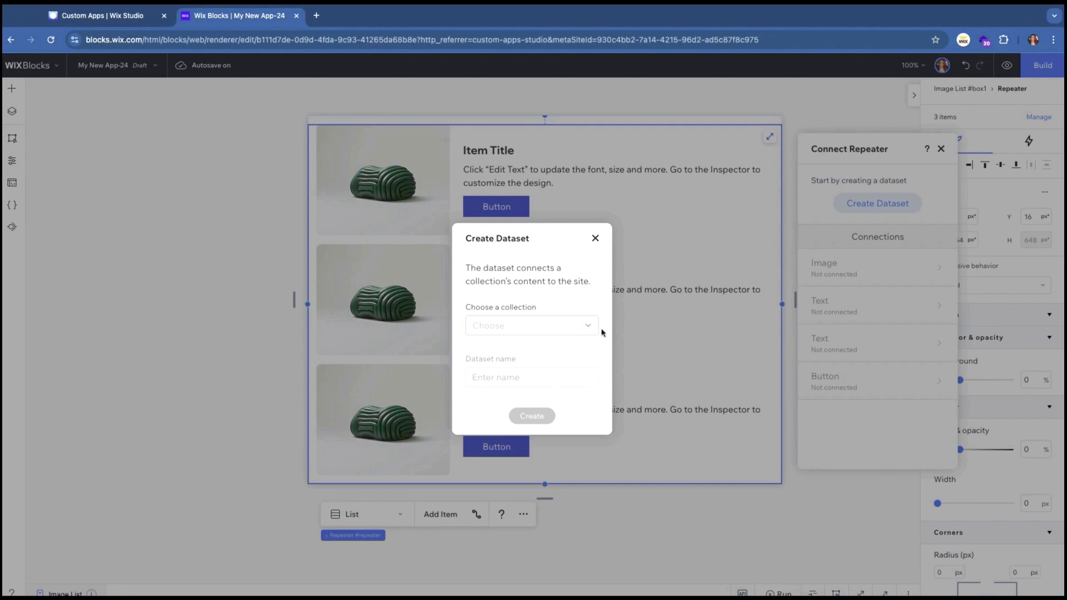
left_click(549, 327)
left_click(548, 332)
left_click(533, 416)
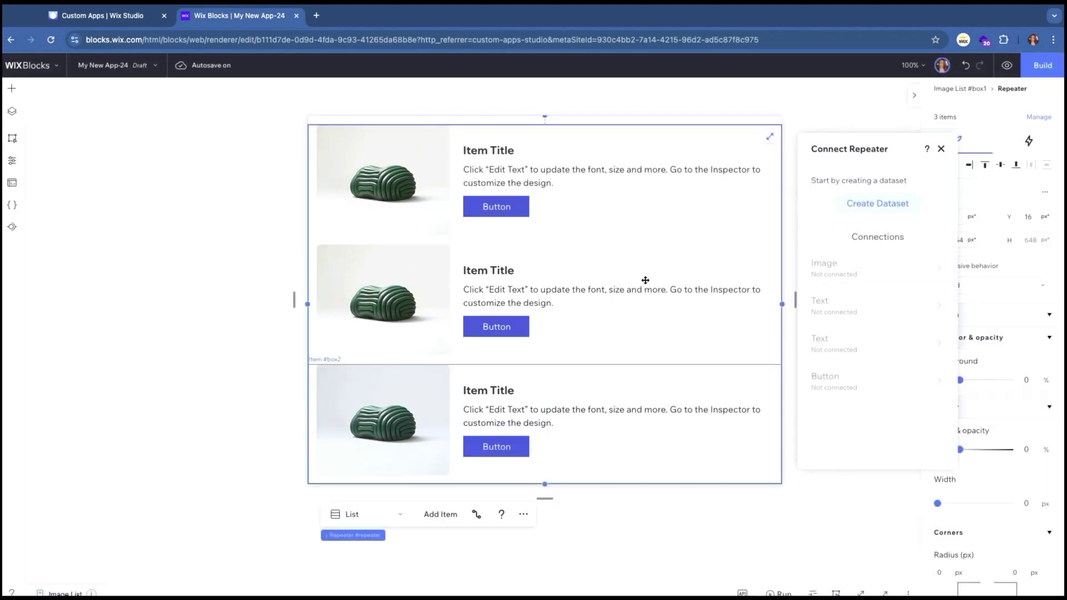
- Map the item image to Workout Image, alt text to Description and tooltip to Workout Name
left_click(939, 263)
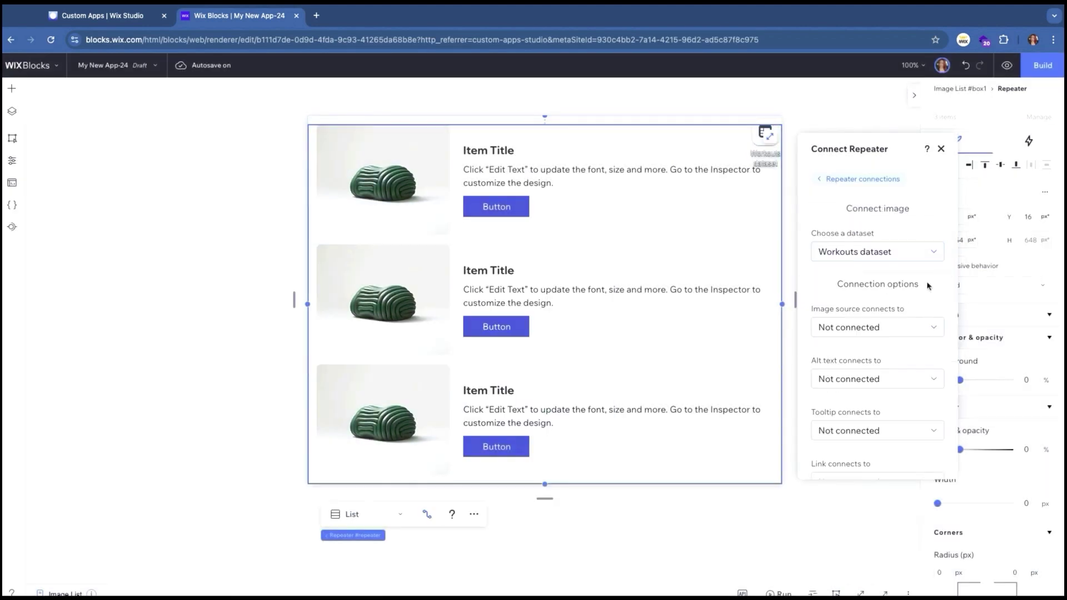
left_click(918, 328)
left_click(858, 386)
left_click(849, 379)
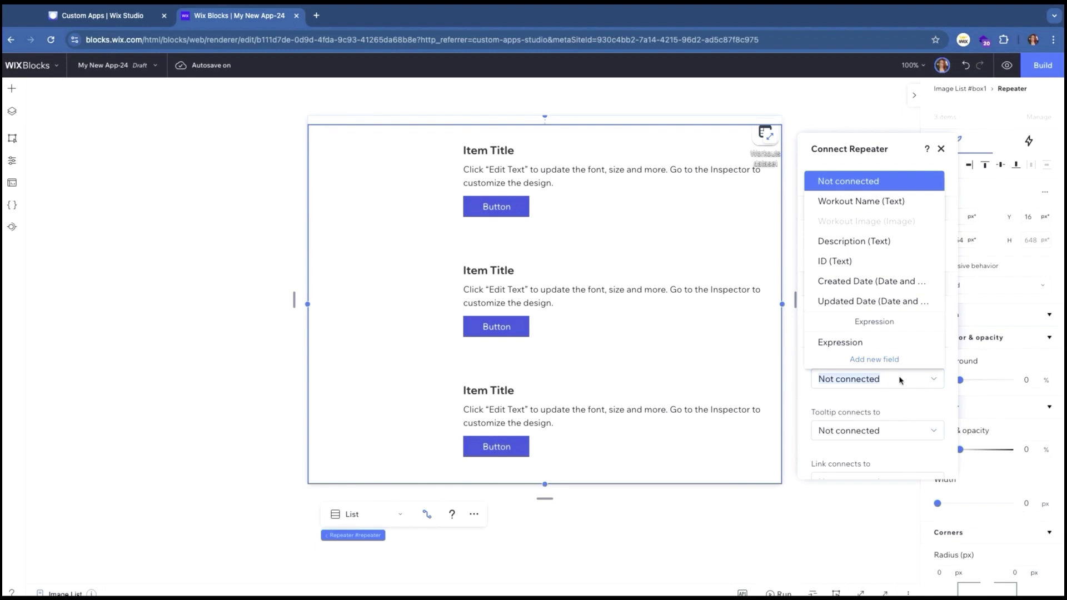
left_click(836, 239)
left_click(884, 432)
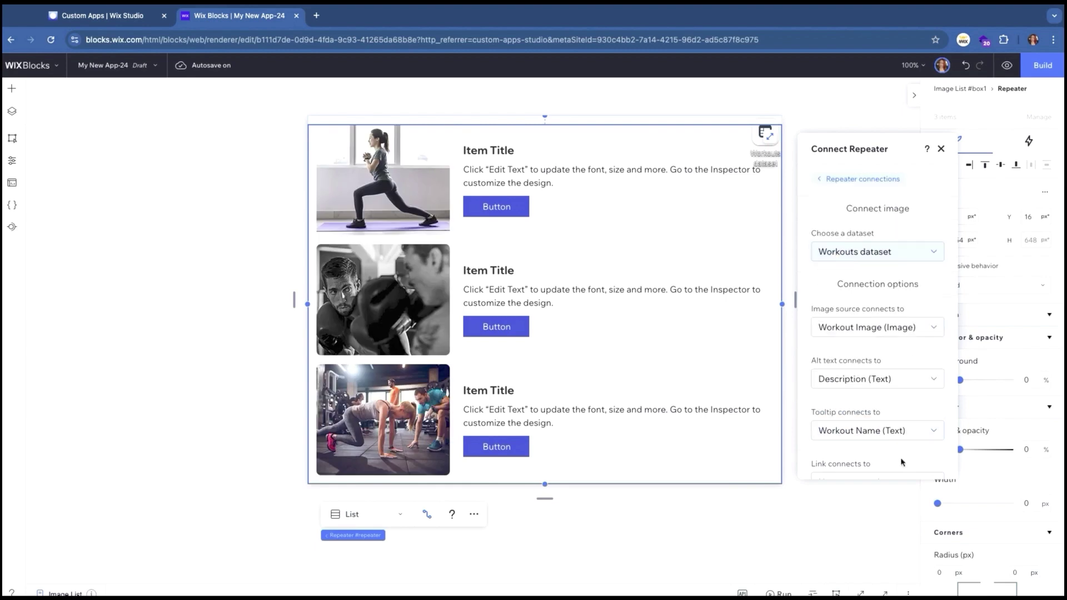
scroll(900, 461, "down", 1)
scroll(833, 205, "up", 1)
left_click(854, 182)
- Change the Yoga item's button label to 'Save your Spot'
left_click(490, 202)
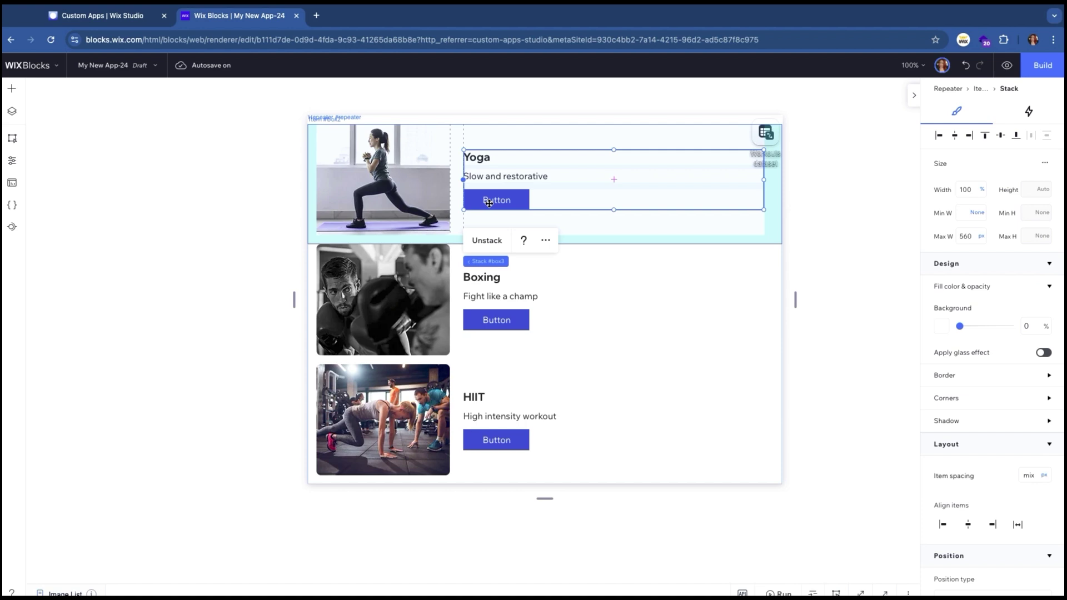
left_click(494, 203)
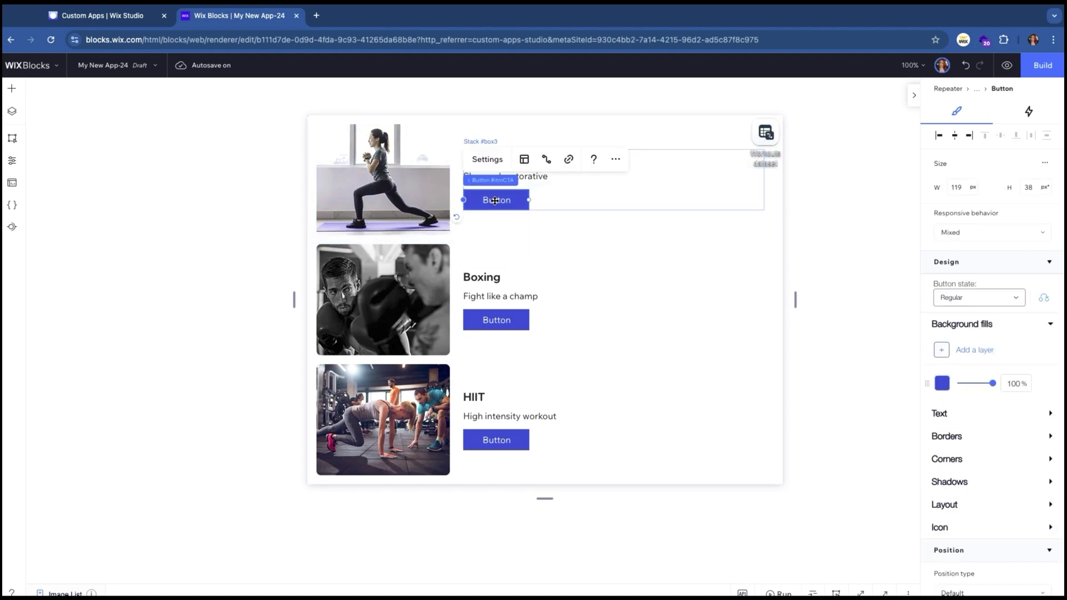
left_click(488, 159)
type("Sa")
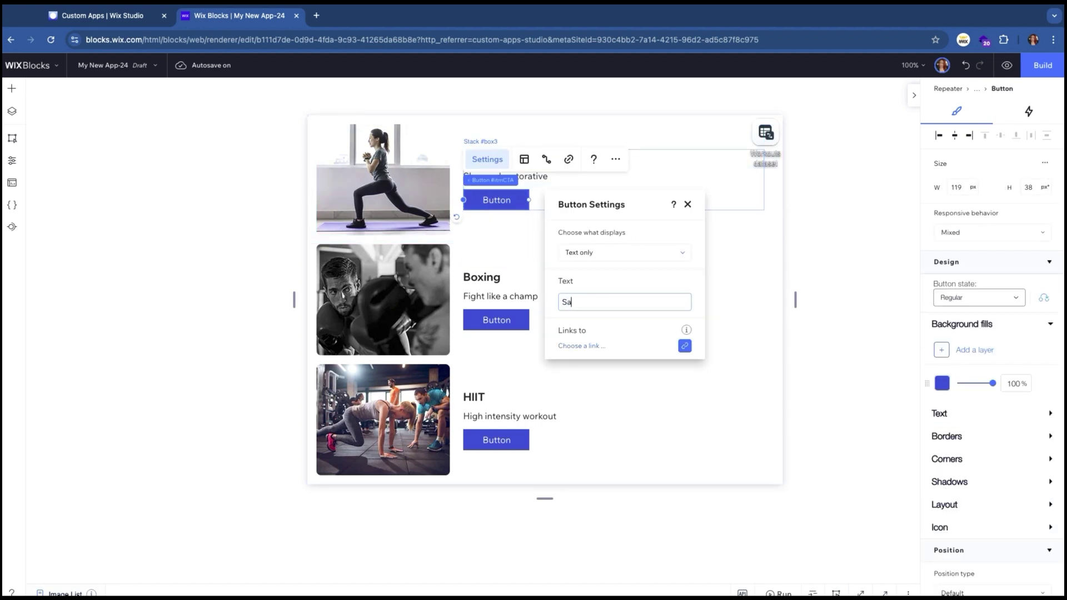
type("ve your Spot")
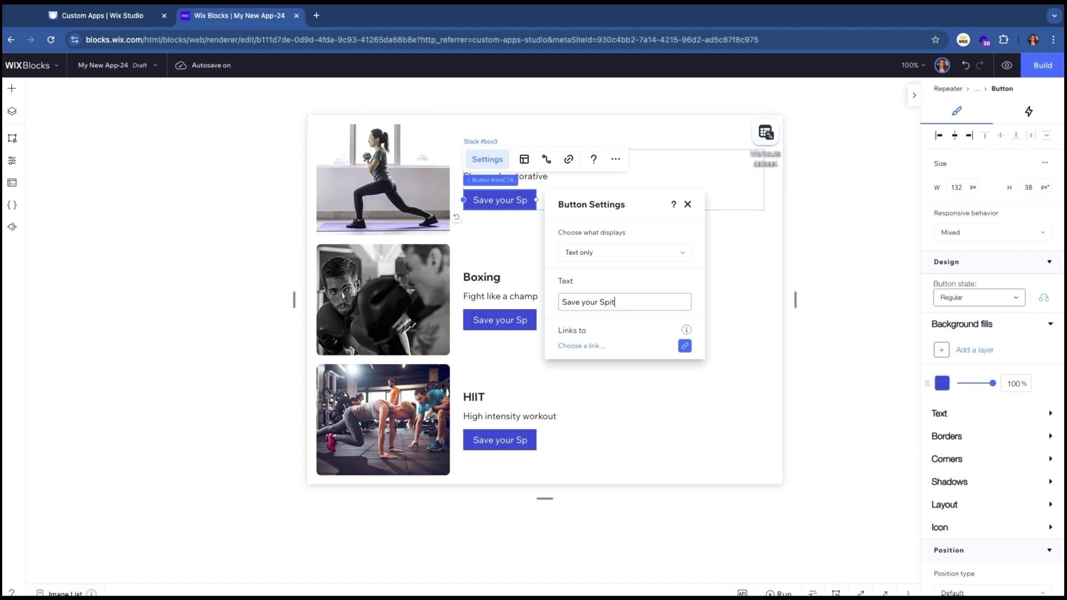